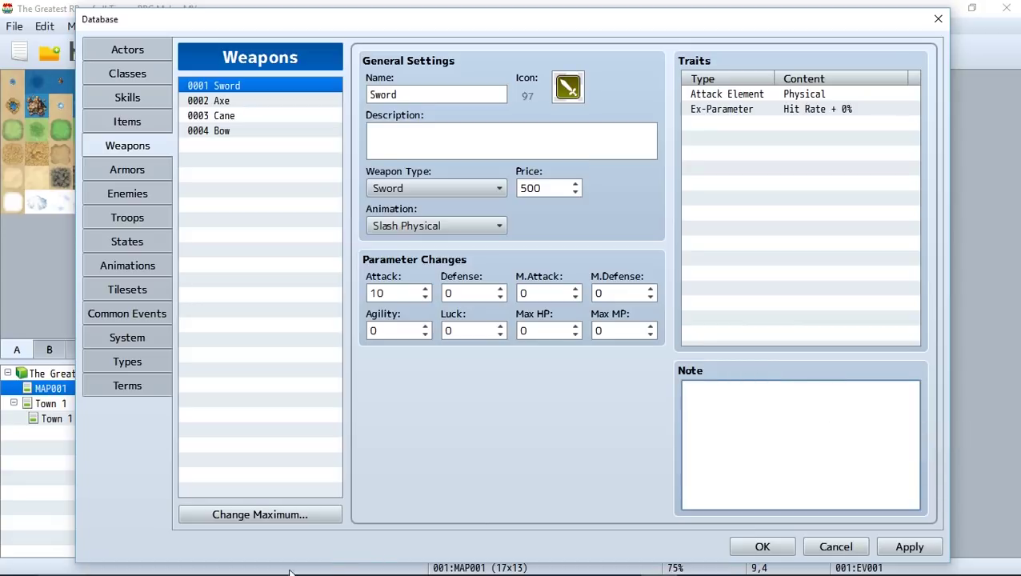
# - Raise the maximum number of weapons to 5 and select the new empty weapon entry 0005
pyautogui.click(234, 513)
pyautogui.click(250, 504)
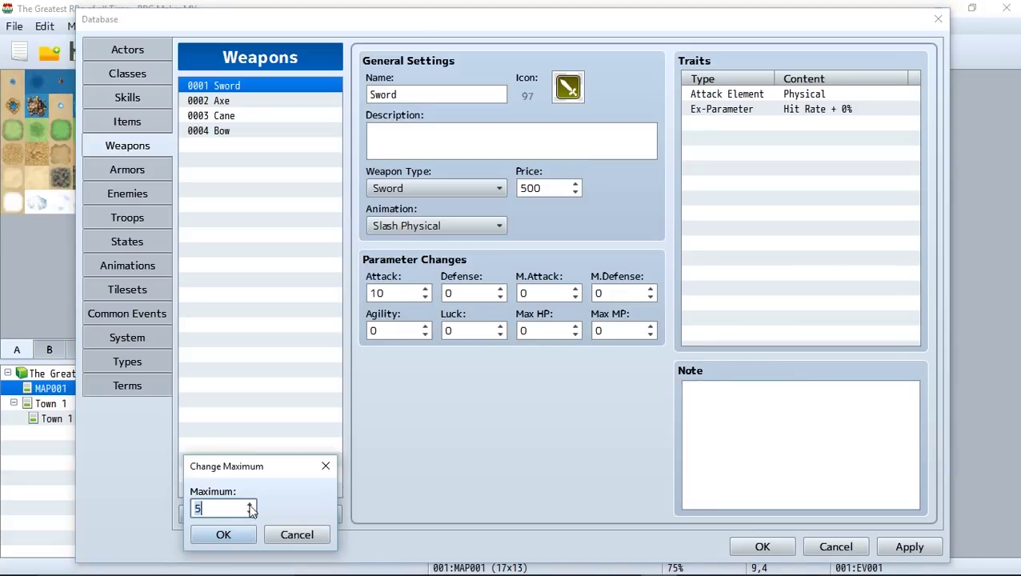
pyautogui.click(224, 535)
pyautogui.click(240, 146)
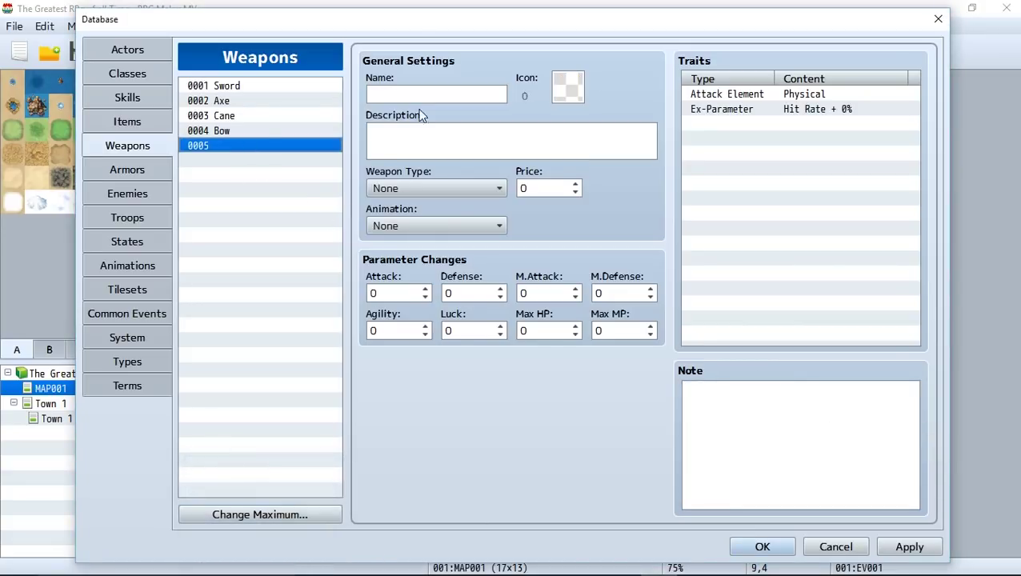
# - Name the new weapon Gun and give it the pistol icon, number 104
pyautogui.click(426, 91)
pyautogui.write('Can')
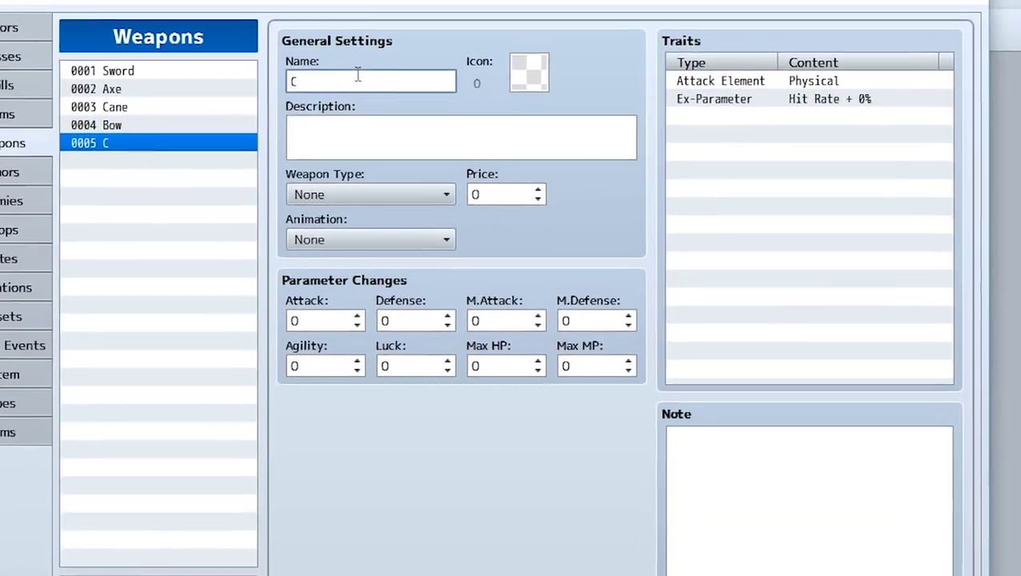
pyautogui.press('BackSpace')
pyautogui.press('BackSpace')
pyautogui.press('BackSpace')
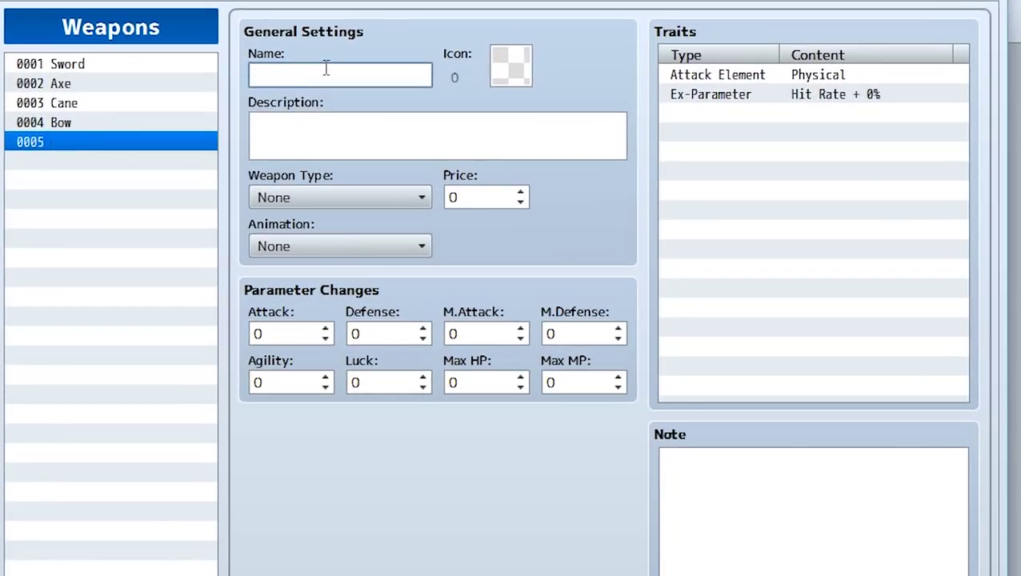
pyautogui.write('Gun')
pyautogui.doubleClick(514, 73)
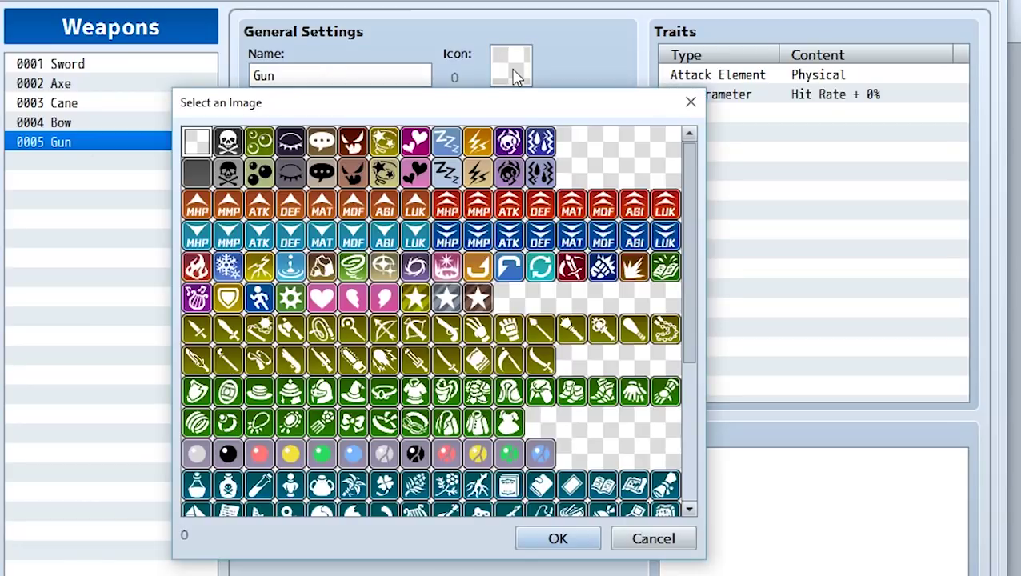
pyautogui.doubleClick(434, 329)
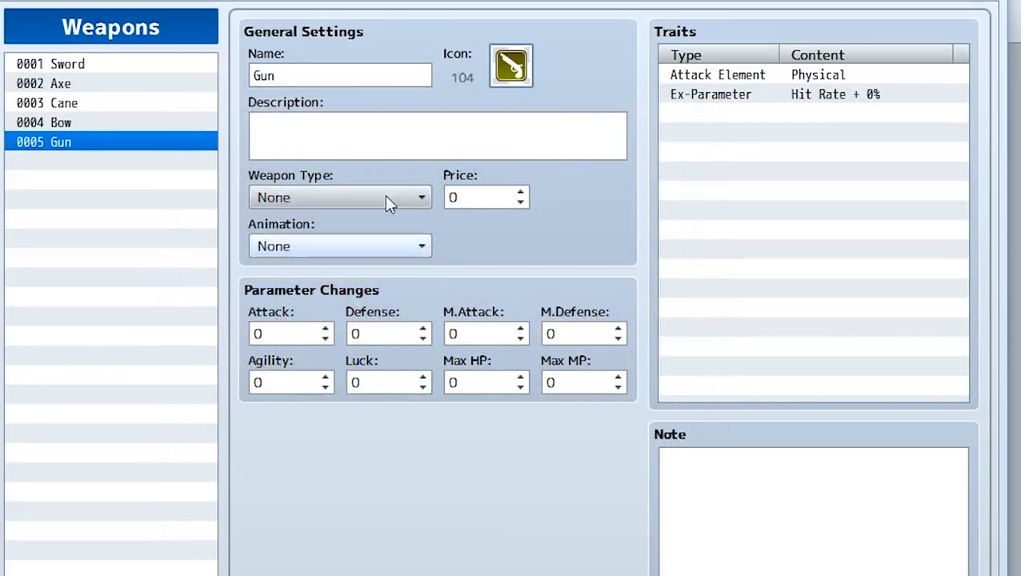
# - Write the Gun's description on two lines: "This is a shooting weapon." and "BE CAREFUL WITH IT"
pyautogui.click(272, 139)
pyautogui.write('This is')
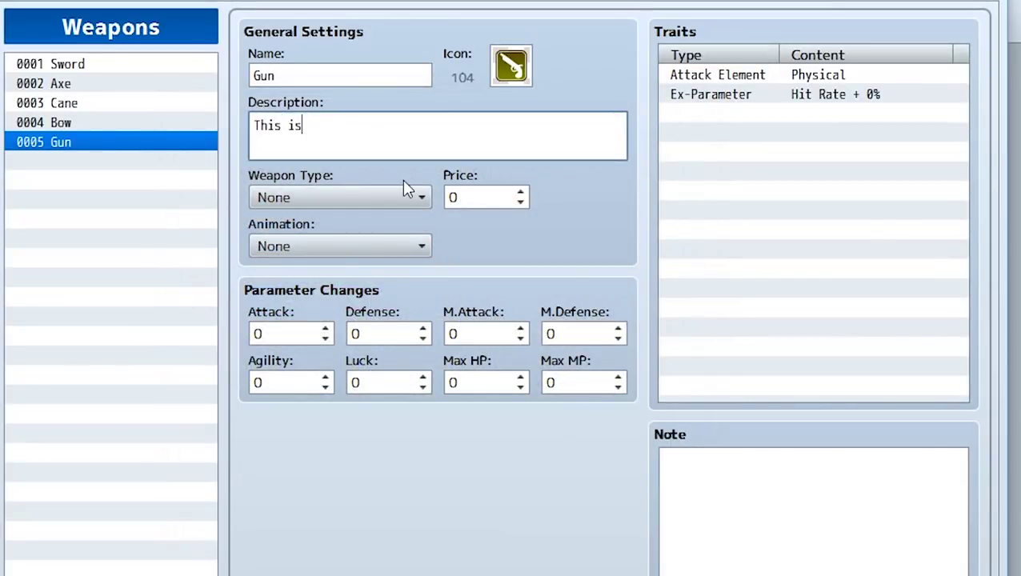
pyautogui.write(' a shooting wea')
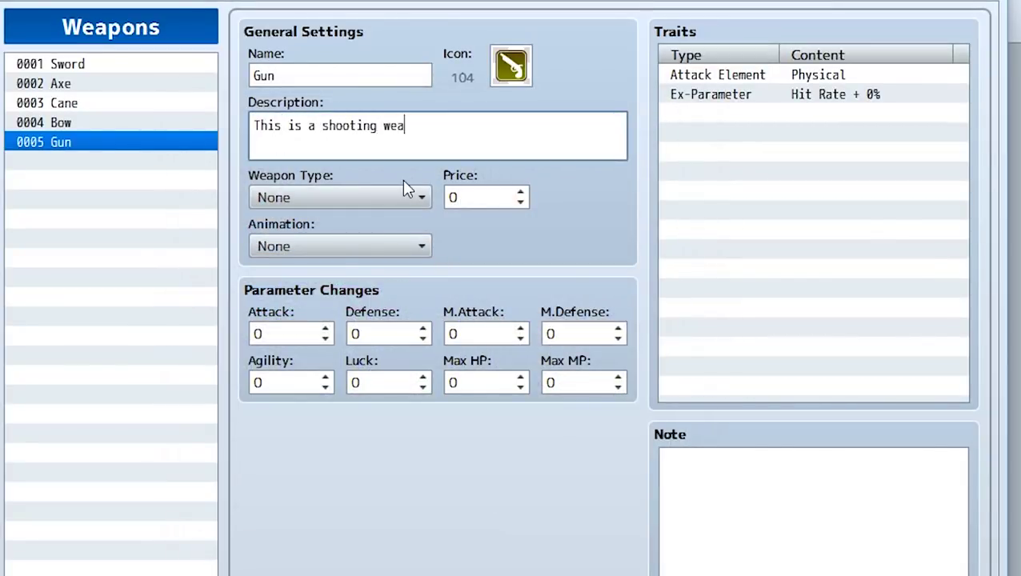
pyautogui.write('pon.')
pyautogui.press('Return')
pyautogui.write('BE CAREFUL W')
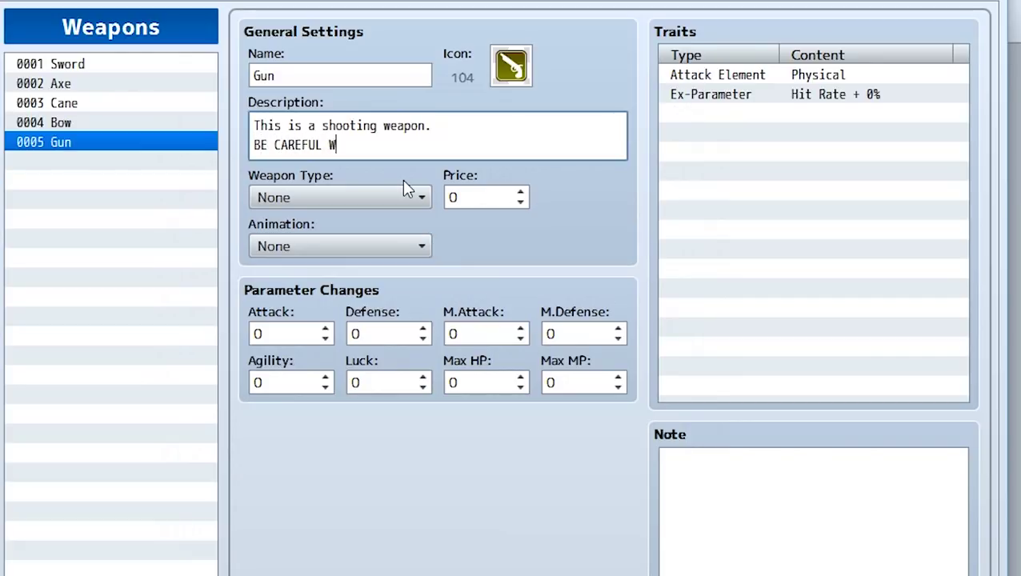
pyautogui.write('ITH IT')
# - Configure the Gun with weapon type Gun, price 400 and the Pierce Effect animation
pyautogui.click(376, 201)
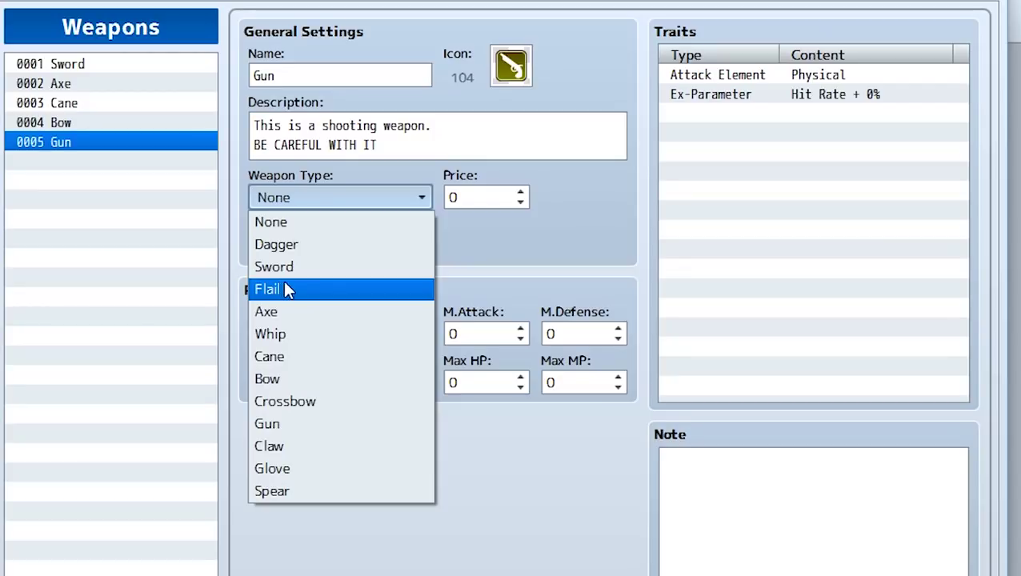
pyautogui.press('Escape')
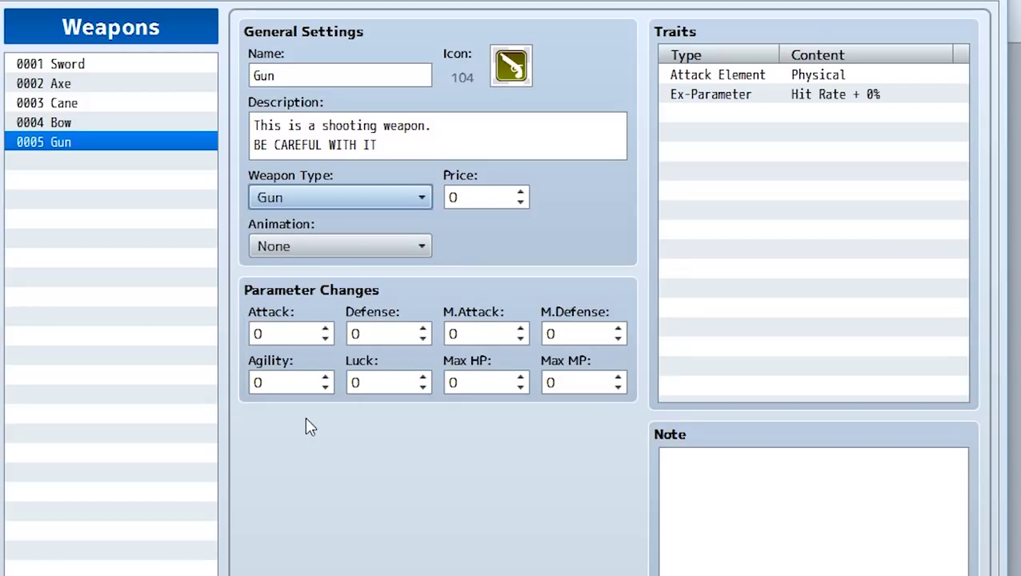
pyautogui.click(476, 200)
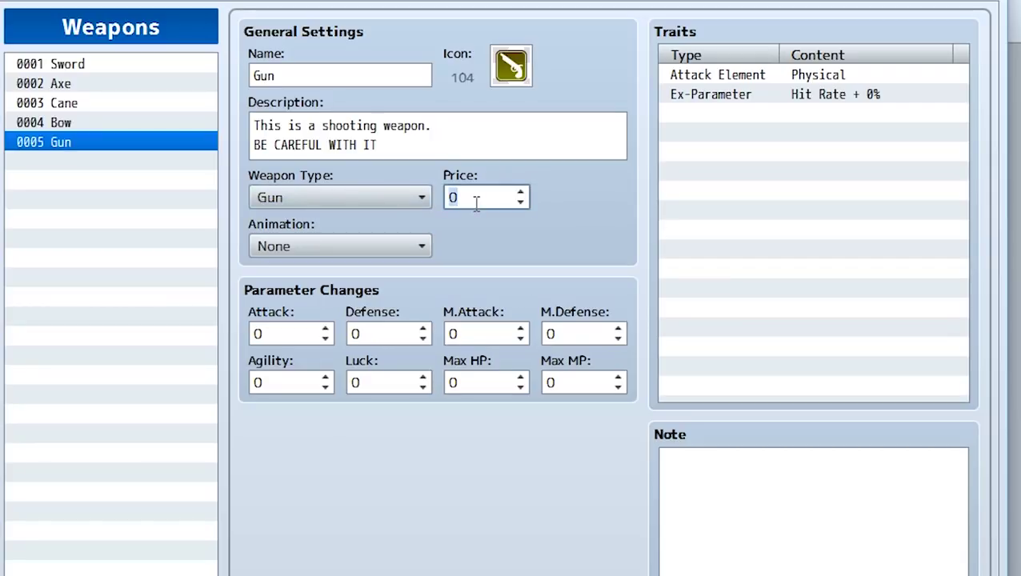
pyautogui.write('400')
pyautogui.click(321, 249)
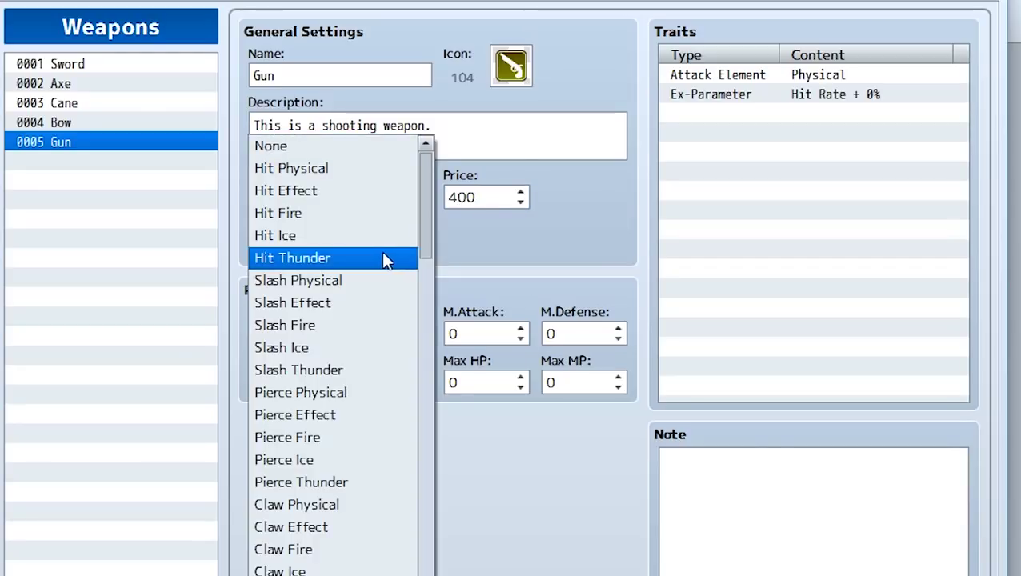
pyautogui.click(355, 416)
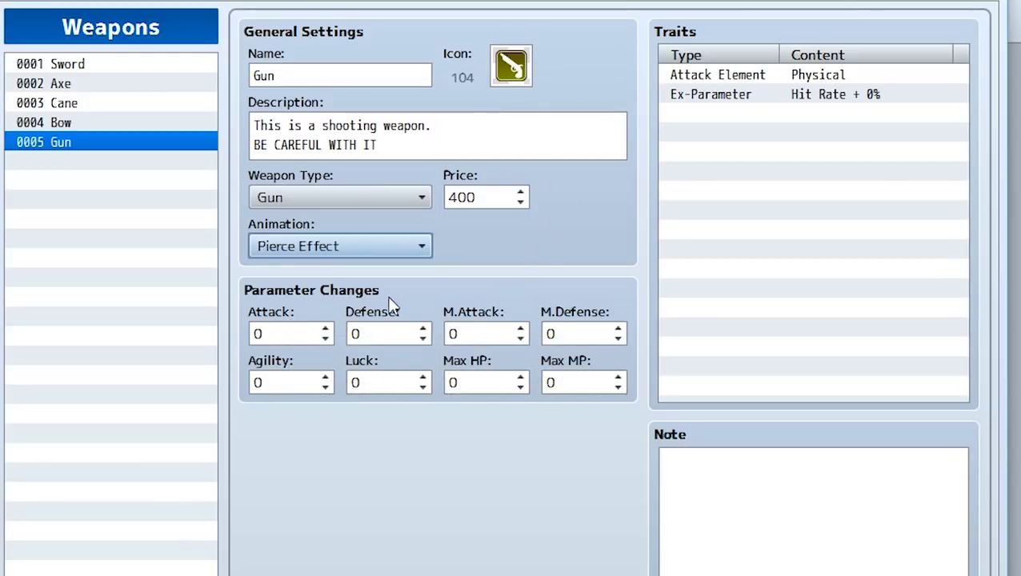
# - Set the Gun's parameter changes to Attack 20 and Luck -10
pyautogui.click(291, 334)
pyautogui.write('20')
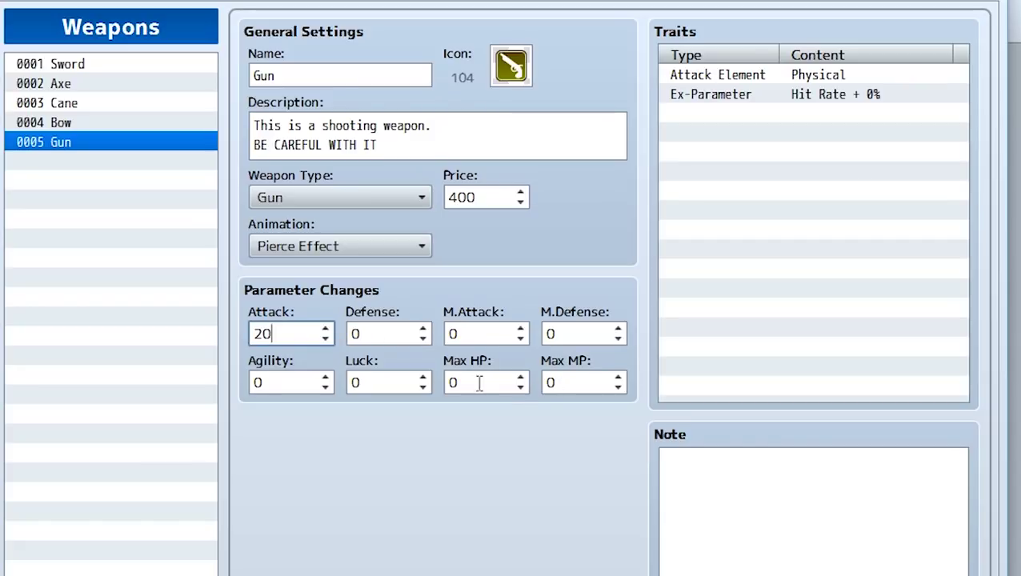
pyautogui.click(389, 382)
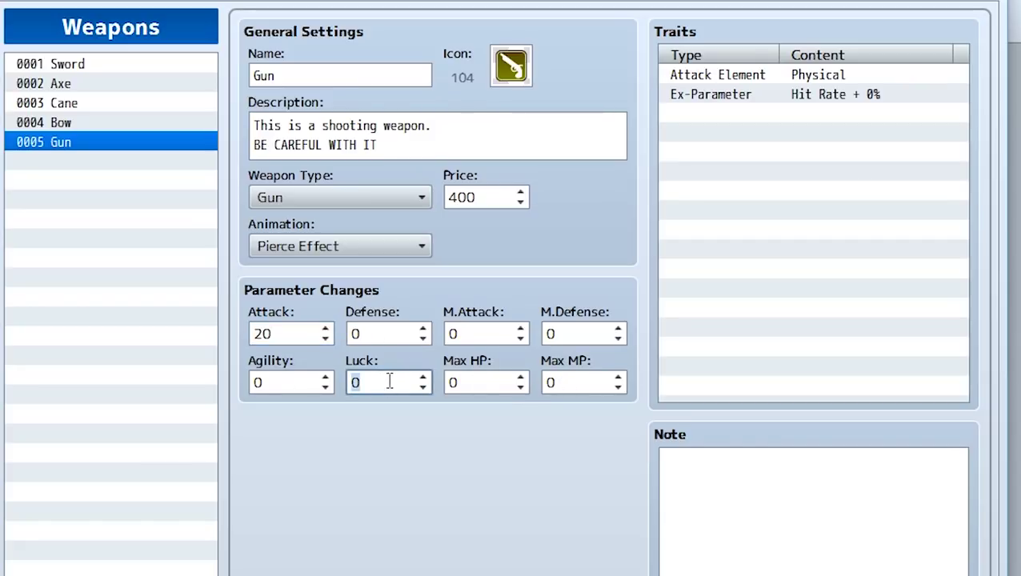
pyautogui.write('-10')
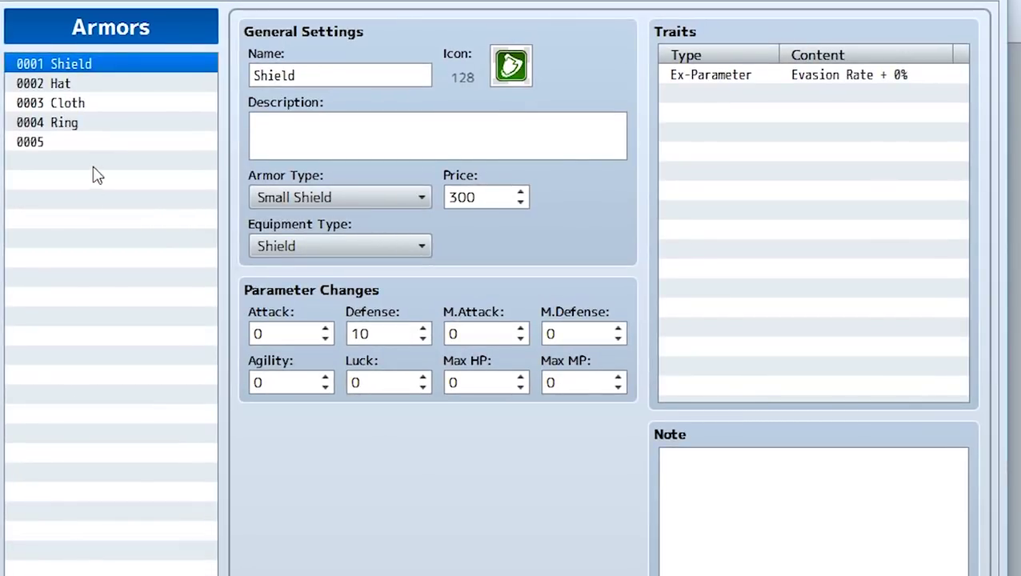
# - Give the empty armor entry 0005 the wrench icon, number 242, and name it Wrench
pyautogui.click(85, 144)
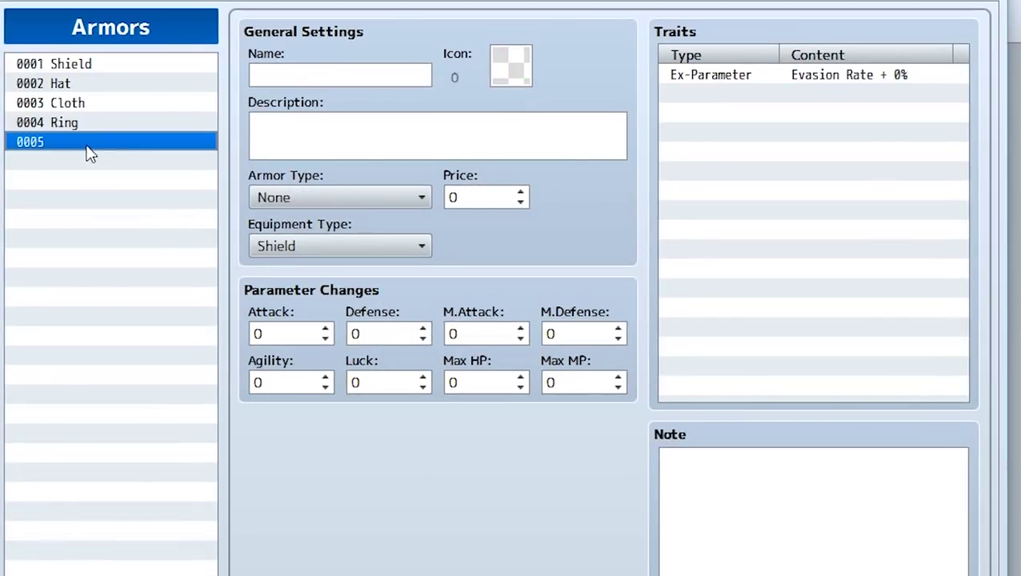
pyautogui.doubleClick(520, 69)
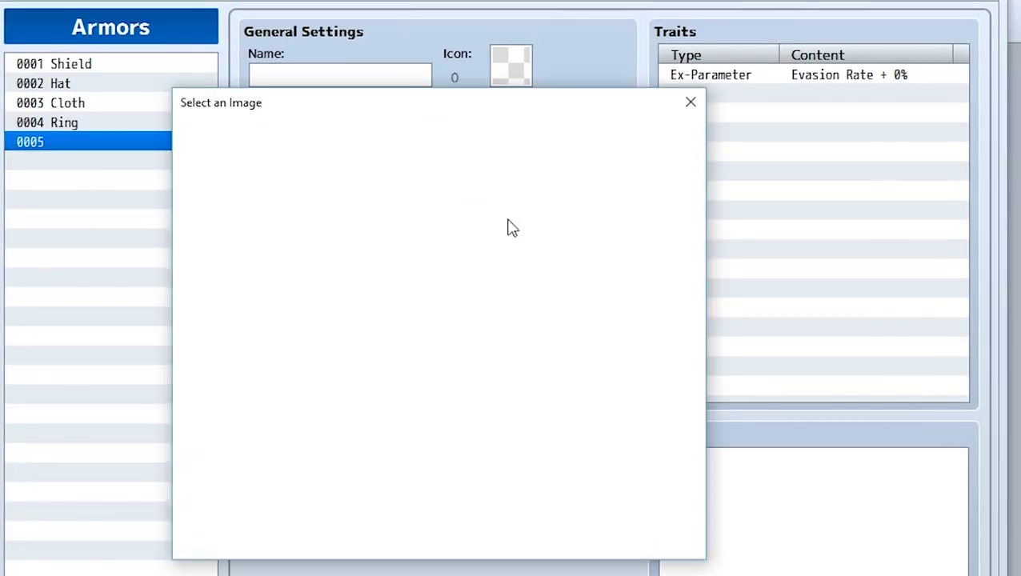
pyautogui.scroll(-3, 510, 282)
pyautogui.scroll(-4, 510, 281)
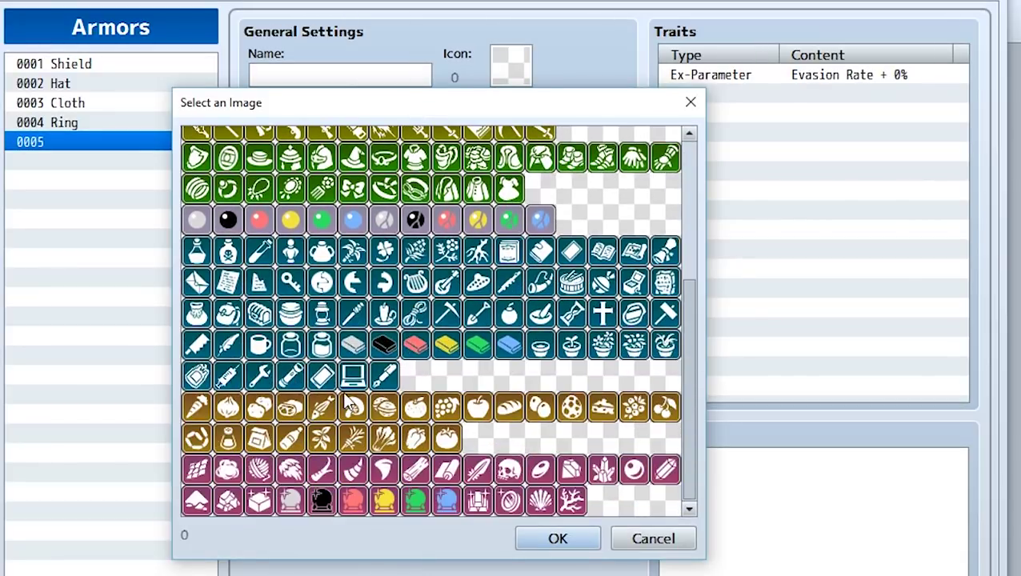
pyautogui.doubleClick(259, 376)
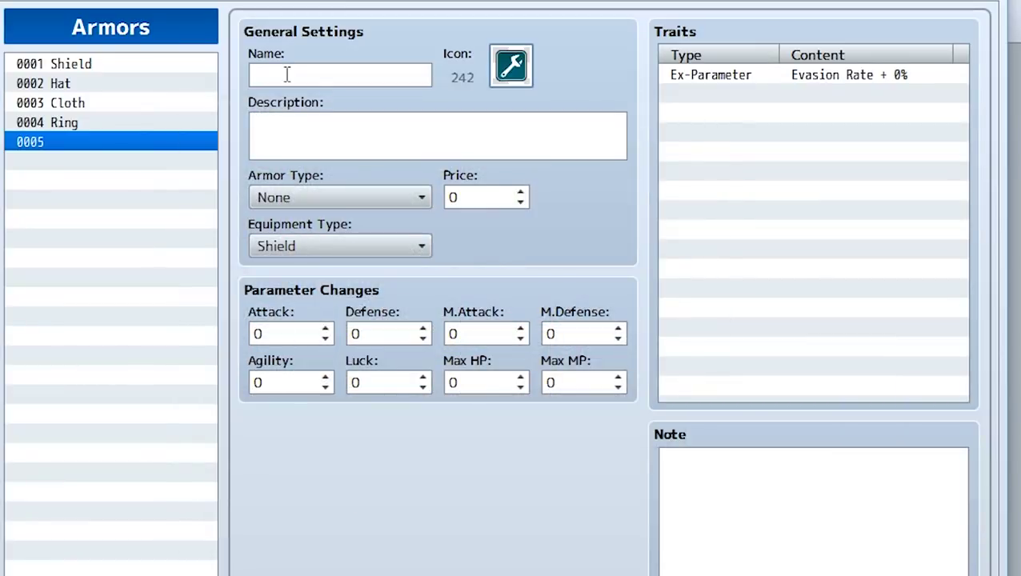
pyautogui.click(288, 72)
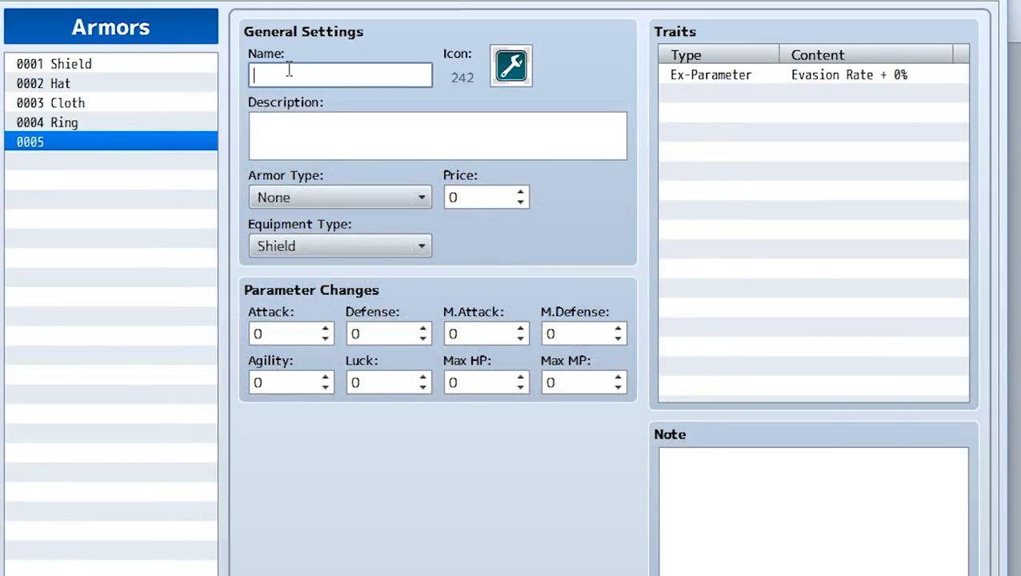
pyautogui.write('Wrec')
pyautogui.write('nch')
# - Enter "Place in bag for better defense" as the Wrench's description
pyautogui.click(316, 123)
pyautogui.write('Place ')
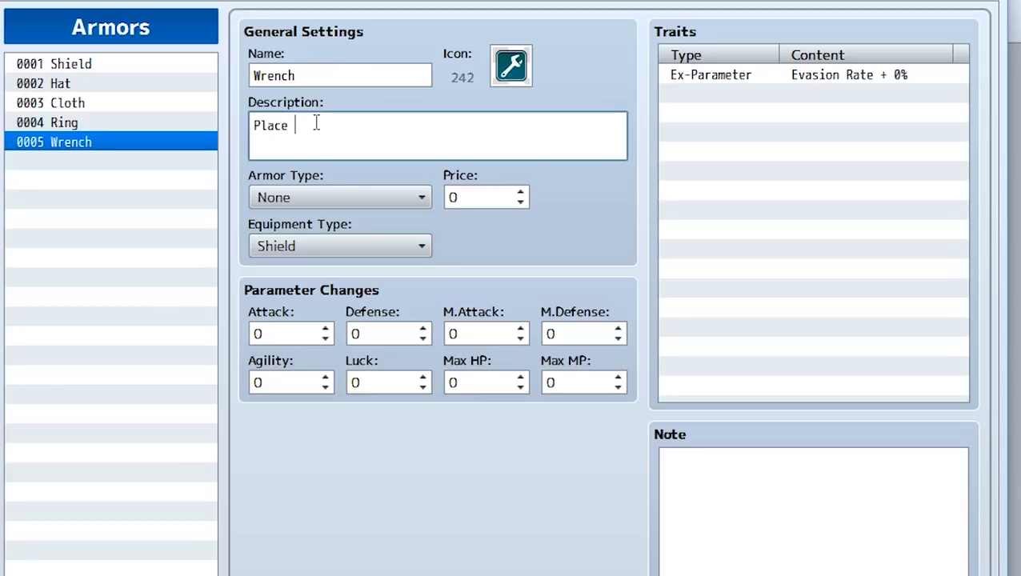
pyautogui.write('in bag for better defense')
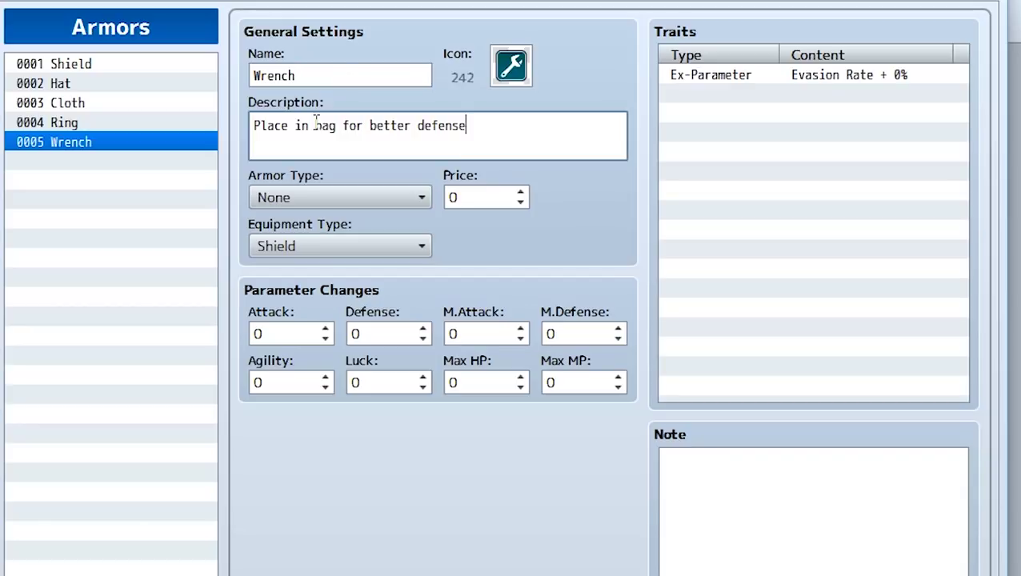
# - Set the Wrench's armor type to Light Armor and its equipment type to Accessory
pyautogui.click(345, 192)
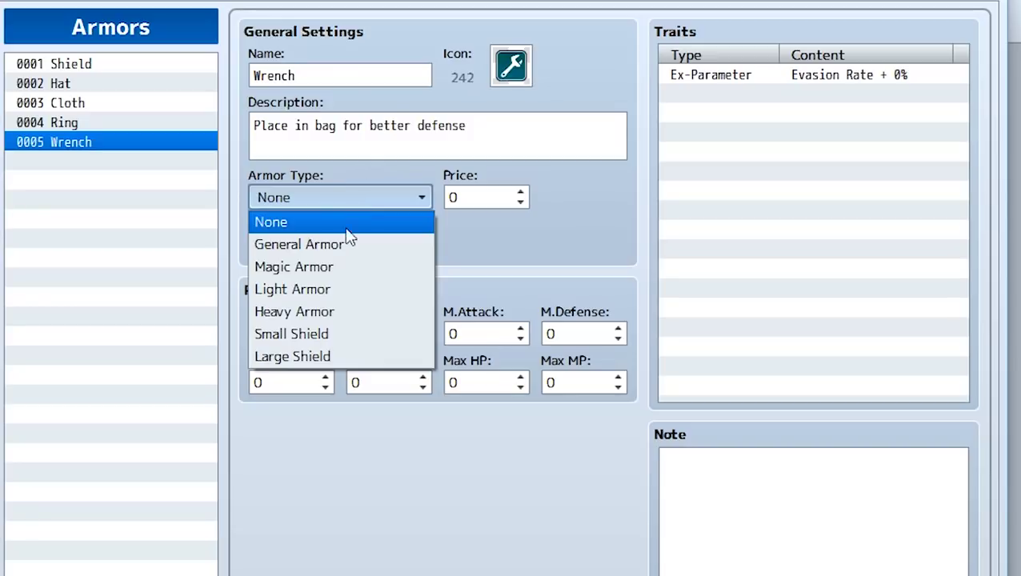
pyautogui.click(330, 290)
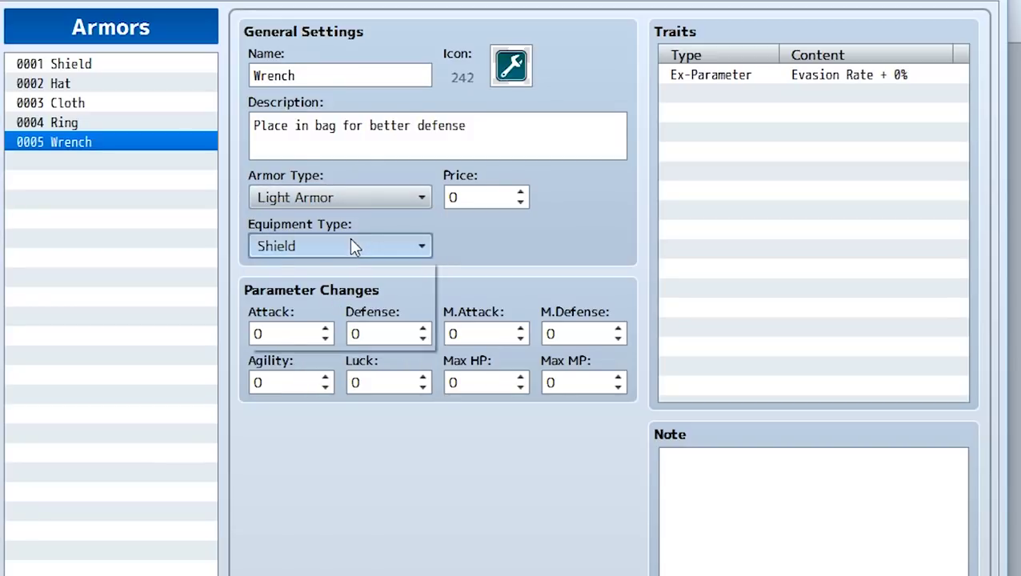
pyautogui.click(351, 244)
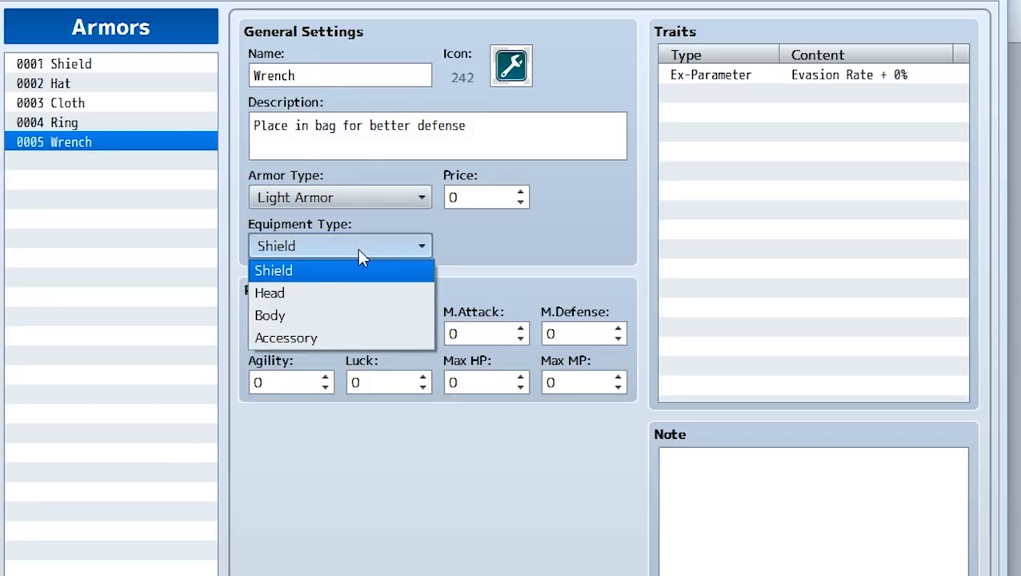
pyautogui.click(284, 339)
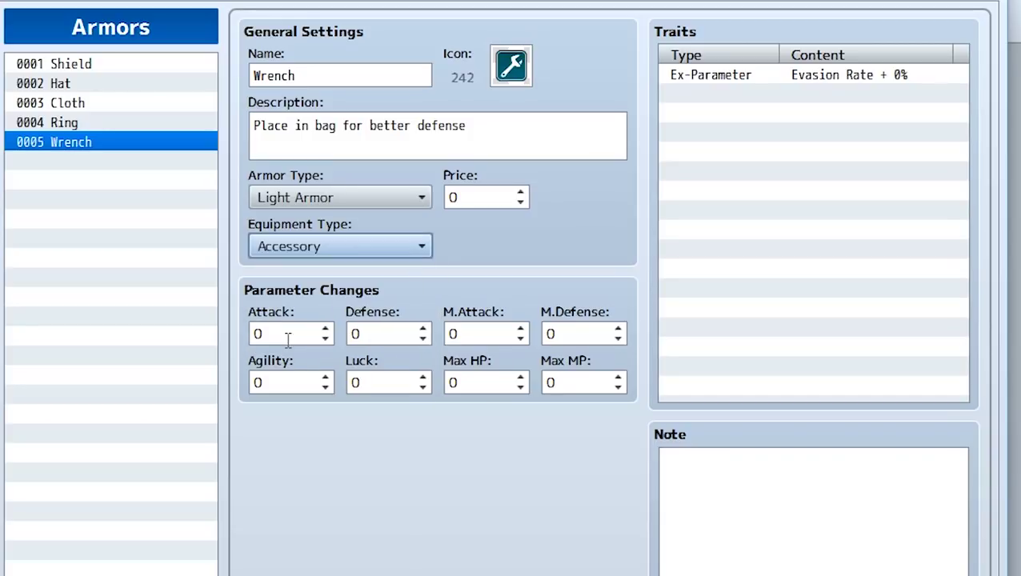
# - Set the Wrench's price to 30 and its Defense parameter change to 100
pyautogui.doubleClick(476, 199)
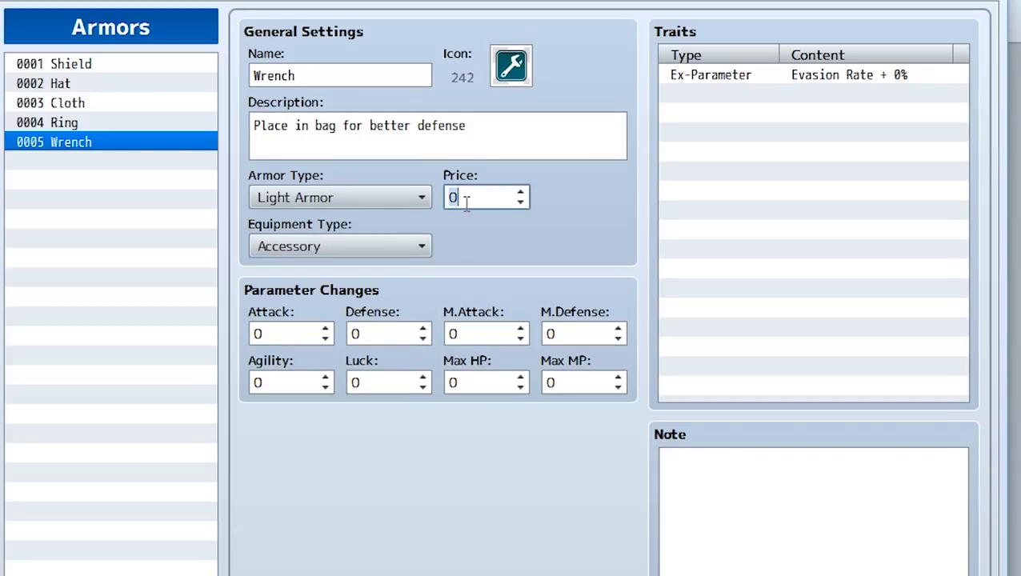
pyautogui.write('30')
pyautogui.click(370, 334)
pyautogui.write('100')
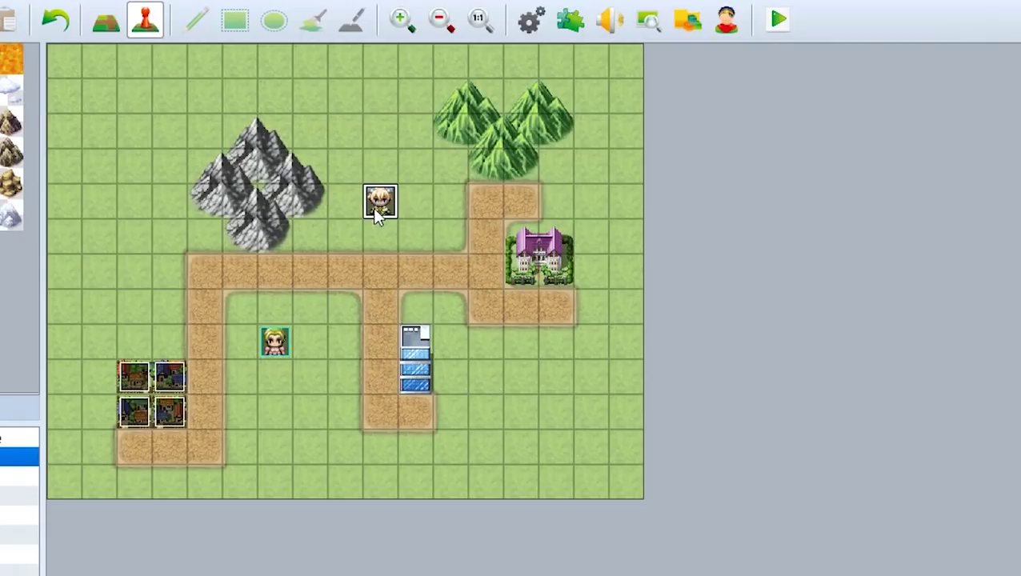
# - Open the blond character's event above the road on the map and delete its Change Gold and Shop Processing commands
pyautogui.doubleClick(380, 203)
pyautogui.click(426, 101)
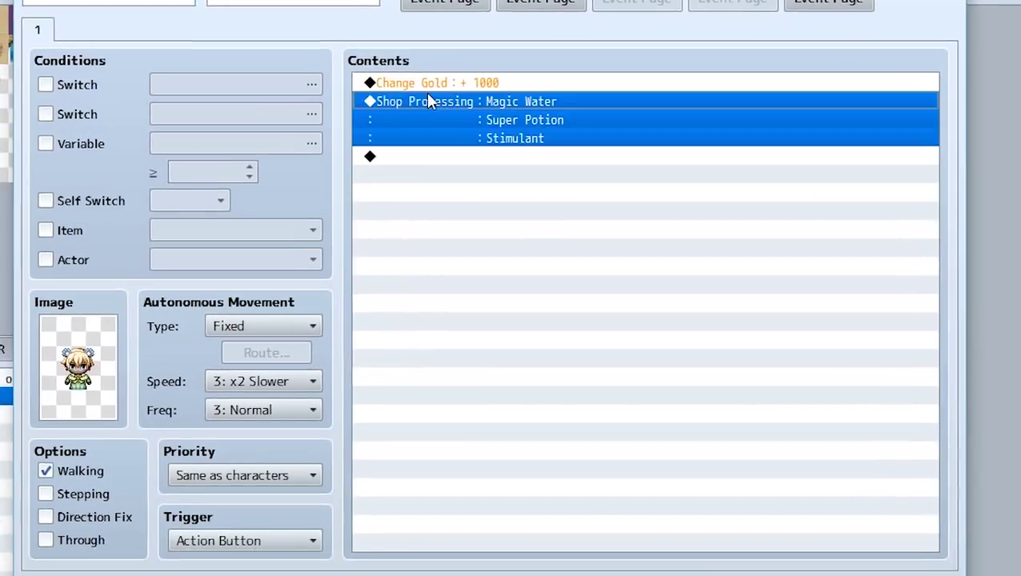
pyautogui.click(417, 85)
pyautogui.press('Delete')
pyautogui.press('Delete')
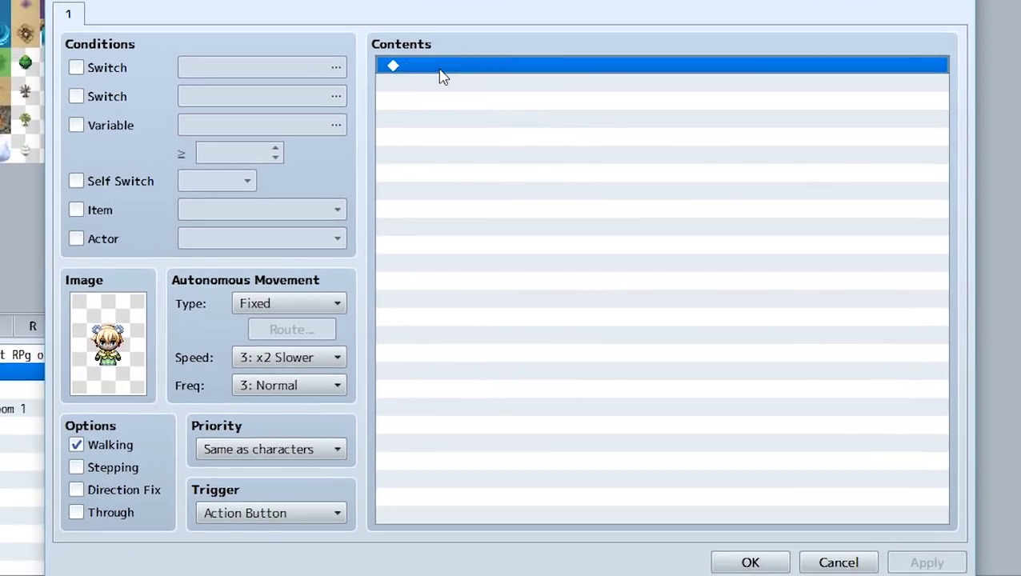
# - Add a Change Weapons command to the blond character's event that increases the Gun by a constant of 1
pyautogui.doubleClick(482, 141)
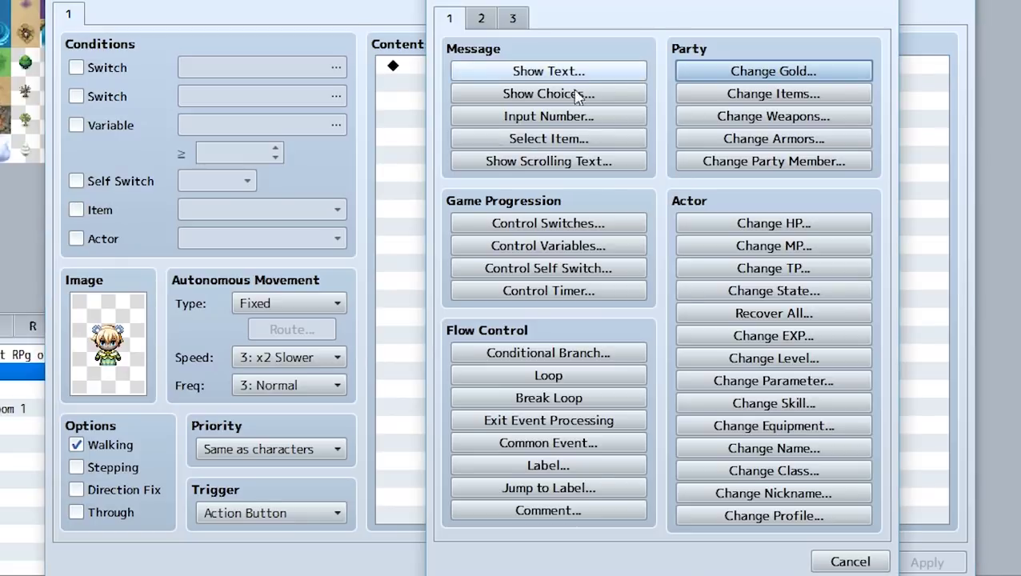
pyautogui.click(730, 119)
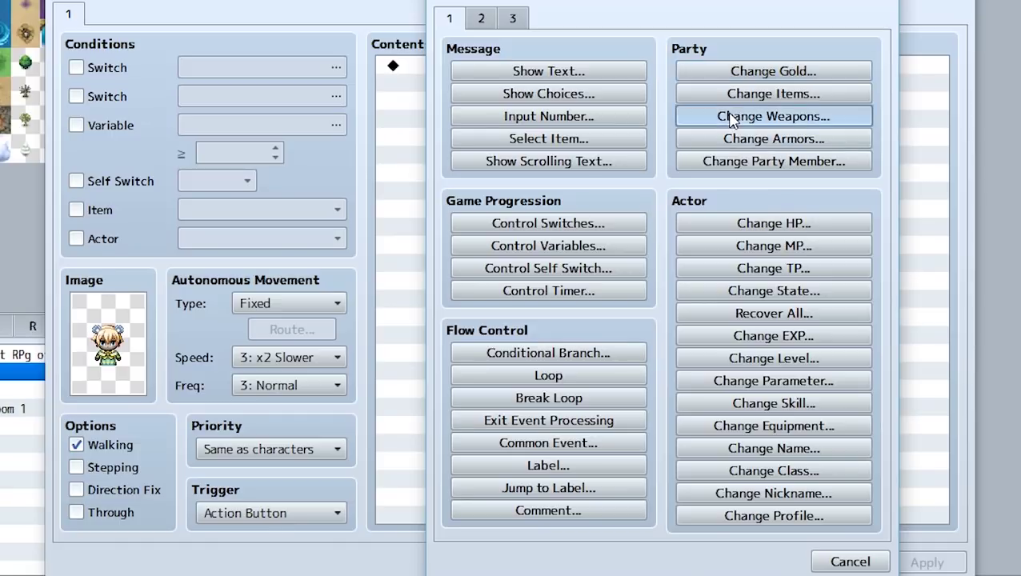
pyautogui.click(589, 199)
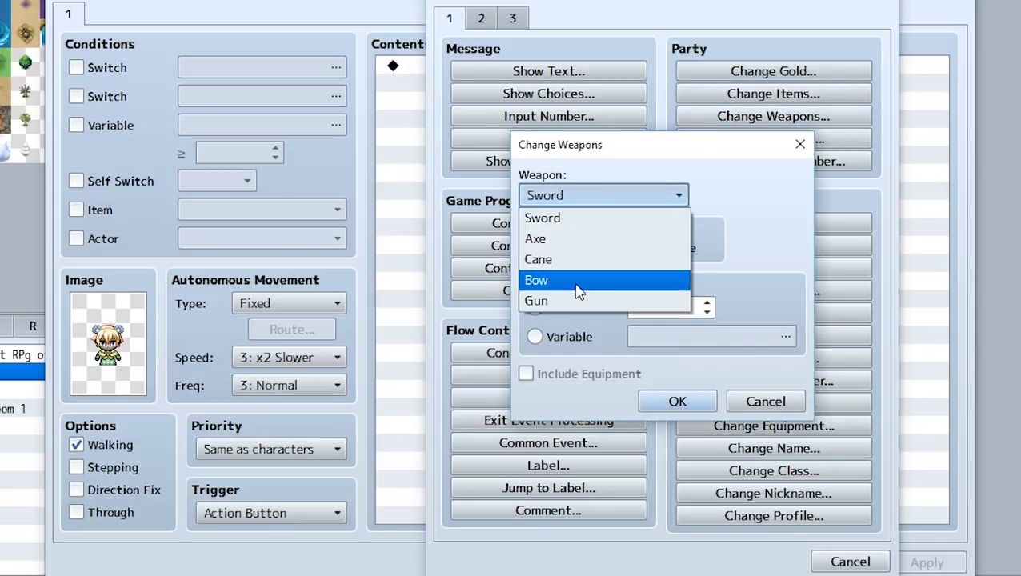
pyautogui.click(570, 302)
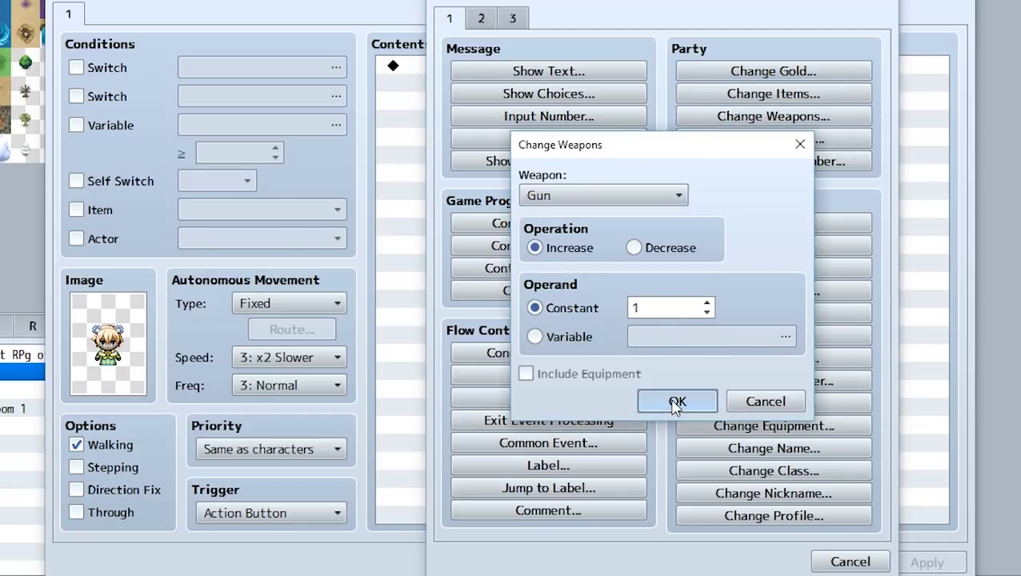
pyautogui.click(677, 402)
# - Add a Change Armors command below it that increases the Wrench by a constant of 1
pyautogui.doubleClick(540, 280)
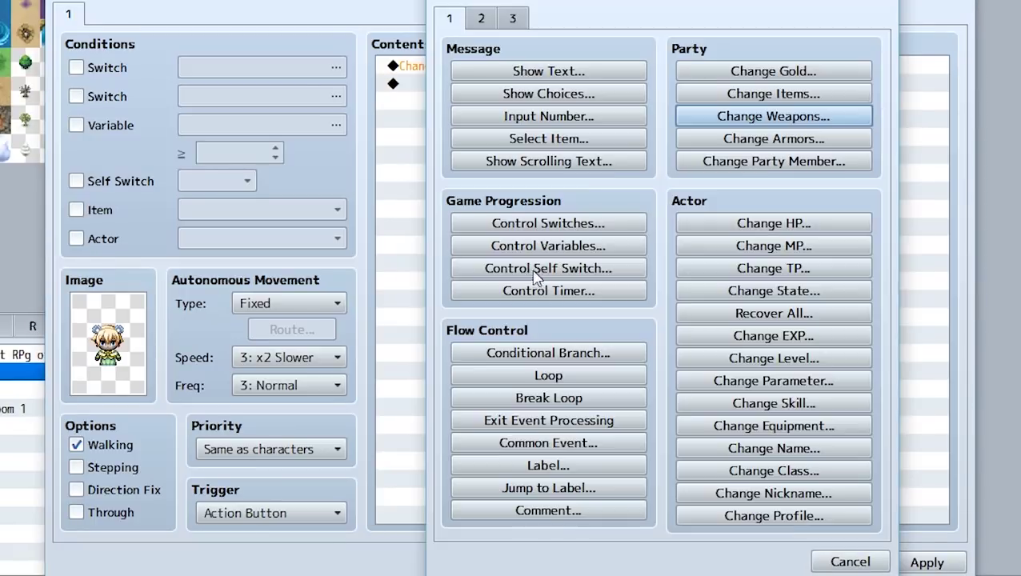
pyautogui.click(724, 141)
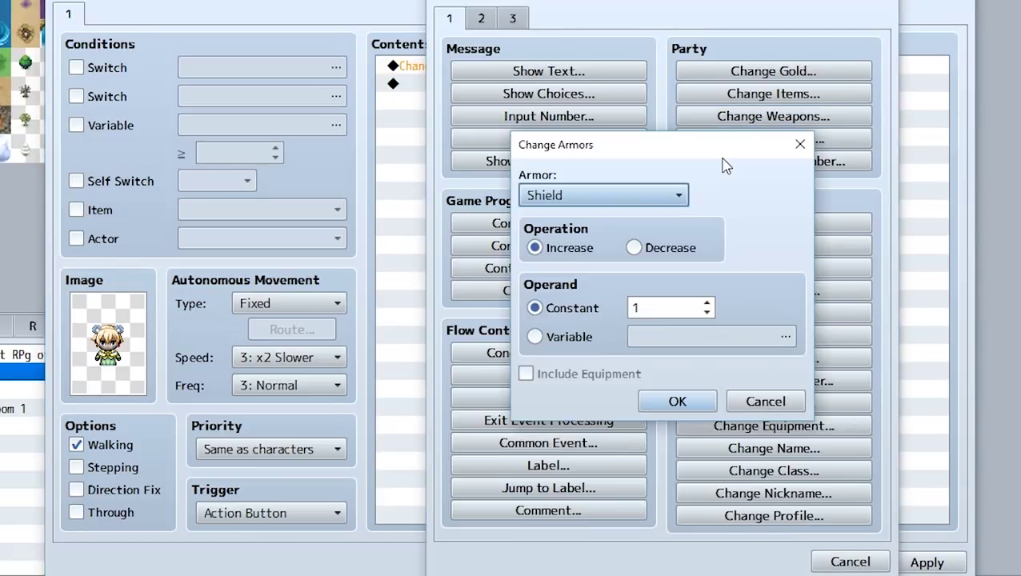
pyautogui.click(645, 197)
pyautogui.click(560, 300)
pyautogui.click(671, 403)
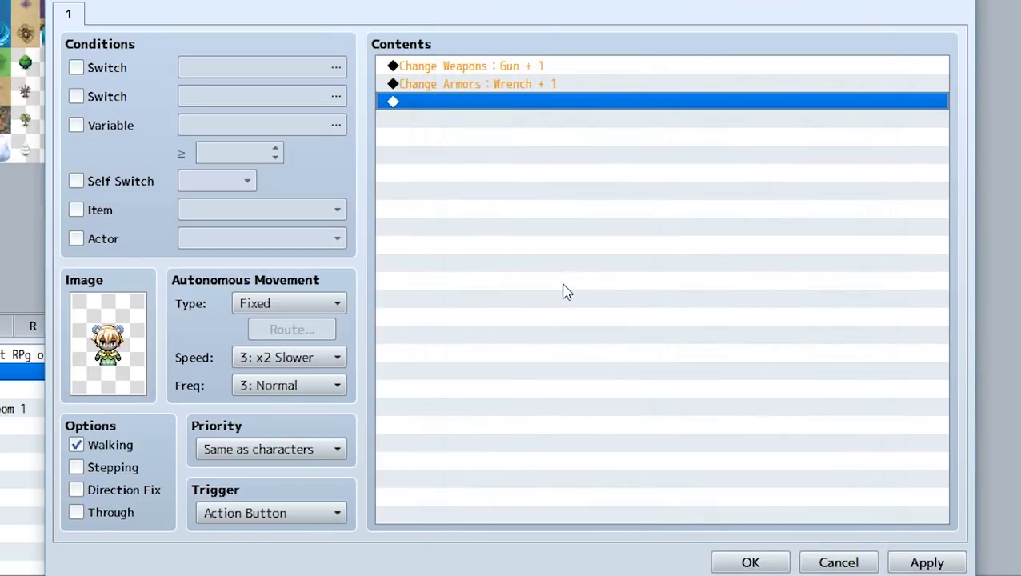
# - Add a Show Text command with the message "Gained a Gun and Wrench! TAYAYAYAYA" at the end of the event
pyautogui.doubleClick(527, 246)
pyautogui.click(508, 77)
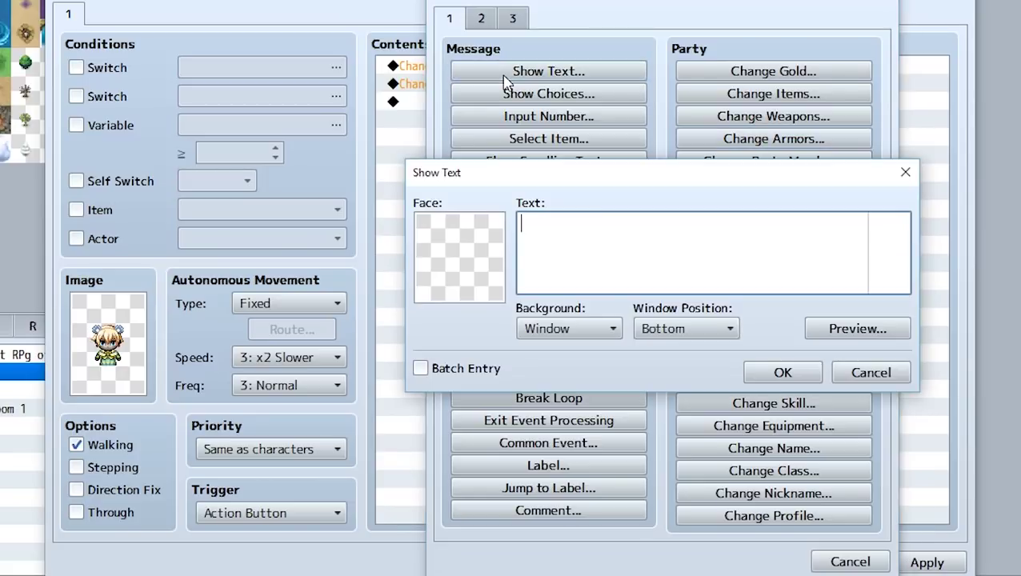
pyautogui.write('Gained a Gun and Wre')
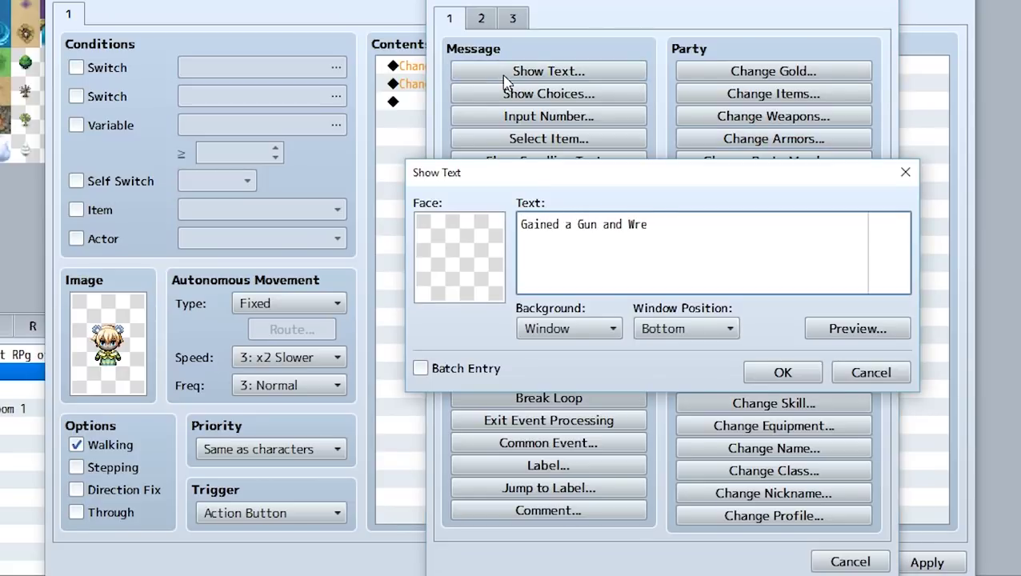
pyautogui.write('nch! YAYAYAYAYA')
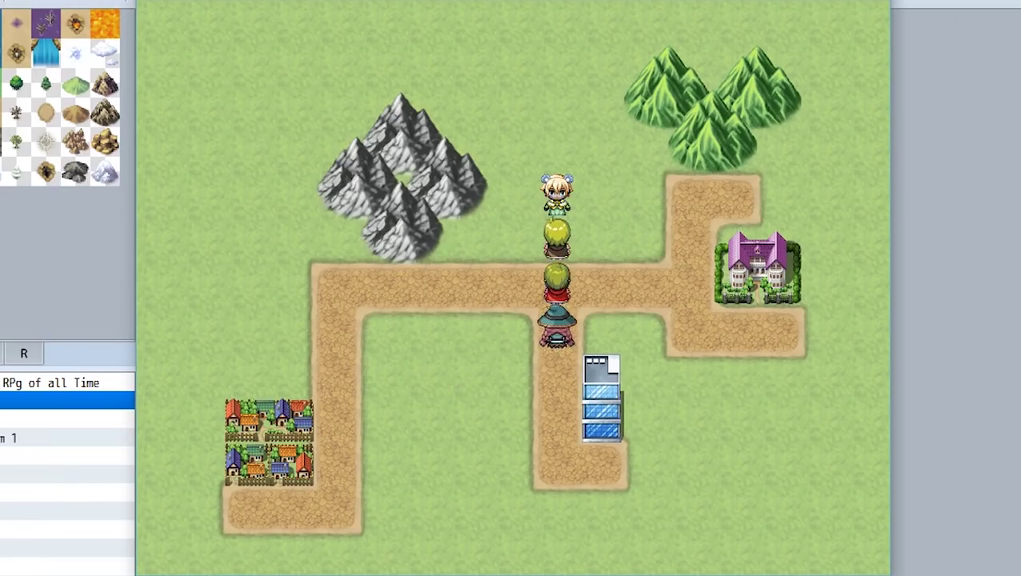
# - Talk to the blond character in the playtest and inspect the weapon and armor categories of the party's inventory
pyautogui.press('Return')
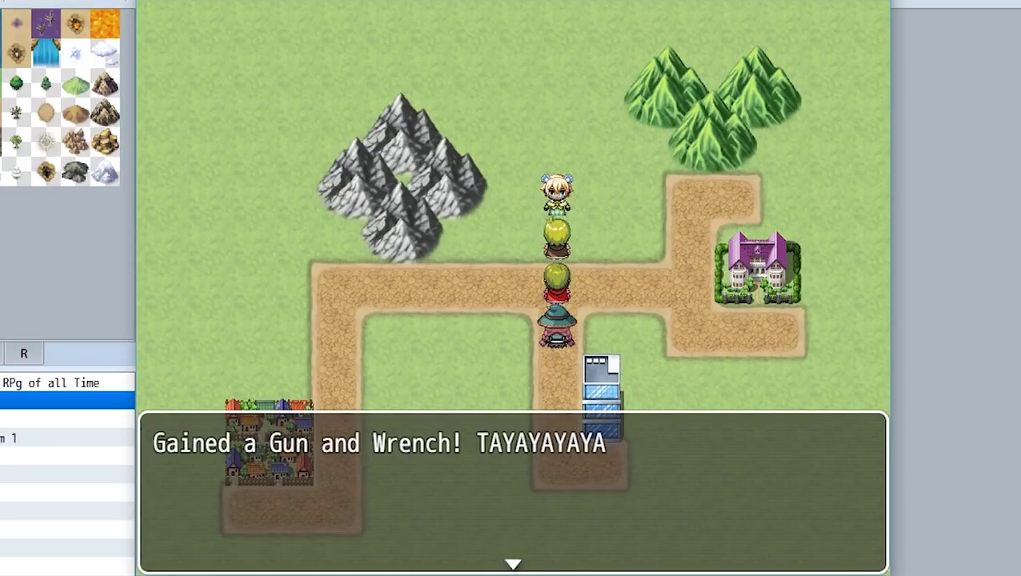
pyautogui.press('Return')
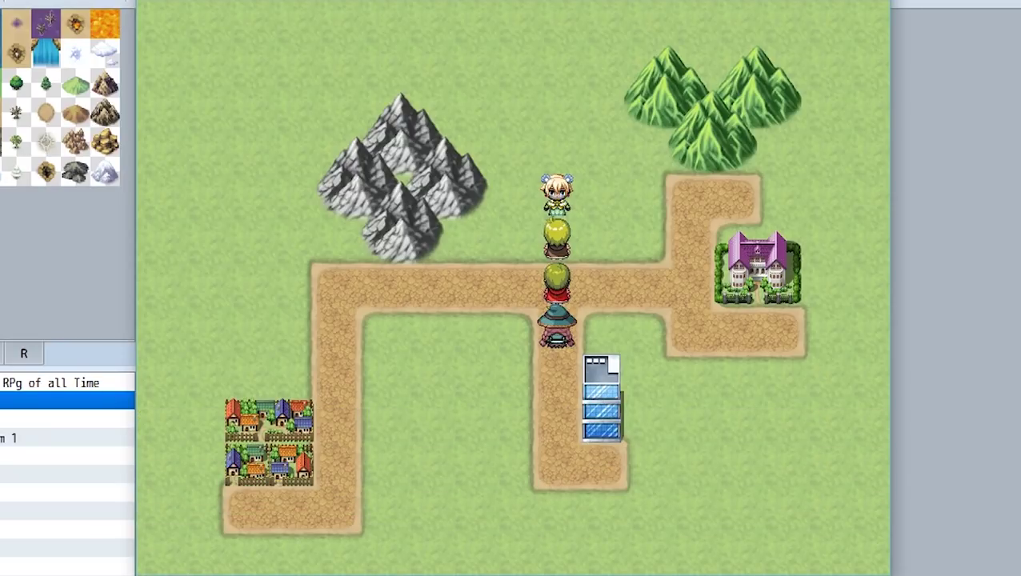
pyautogui.press('Escape')
pyautogui.press('Return')
pyautogui.press('Right')
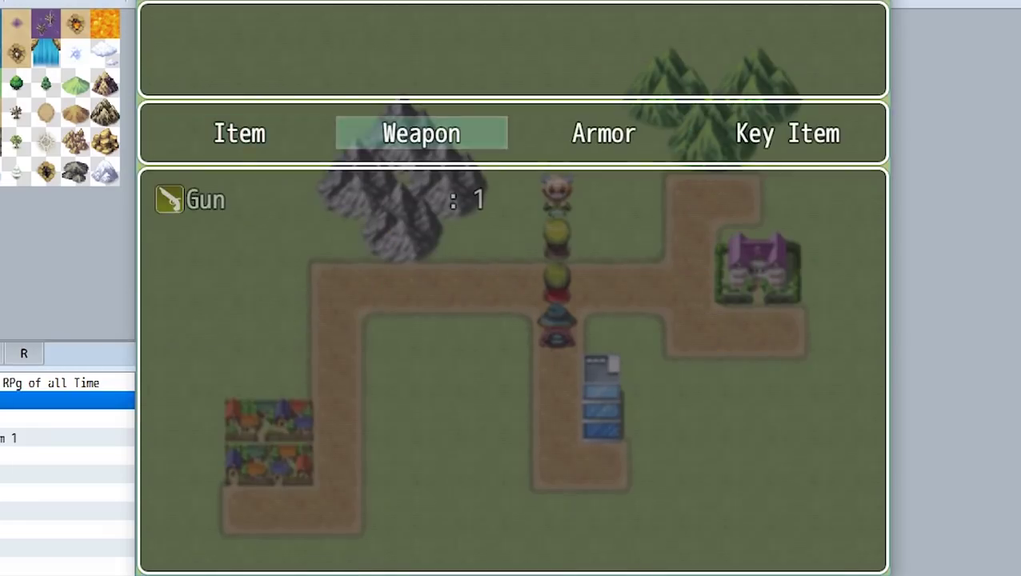
pyautogui.press('Return')
pyautogui.press('Escape')
pyautogui.press('Right')
pyautogui.press('Return')
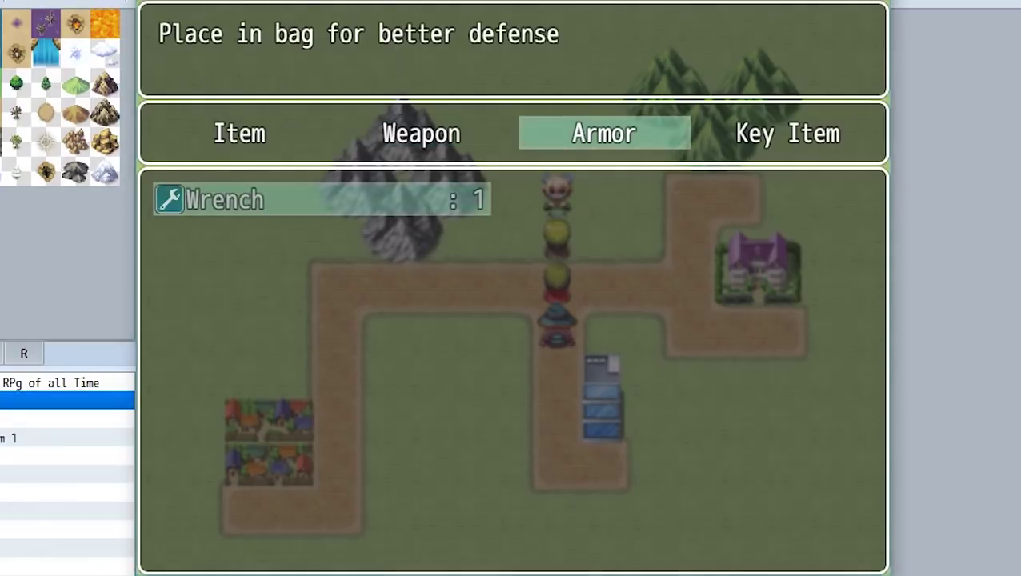
pyautogui.press('Escape')
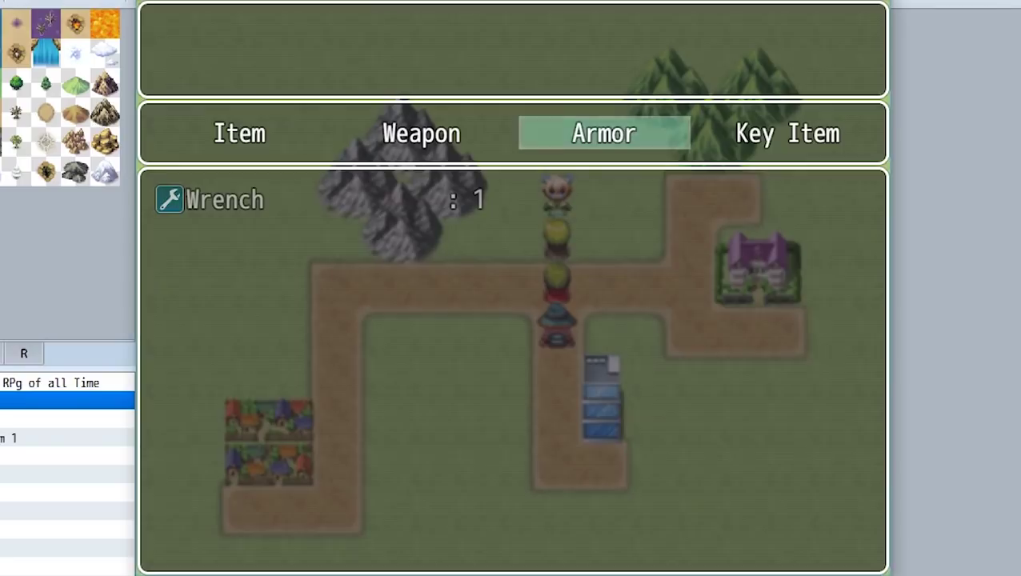
pyautogui.press('Escape')
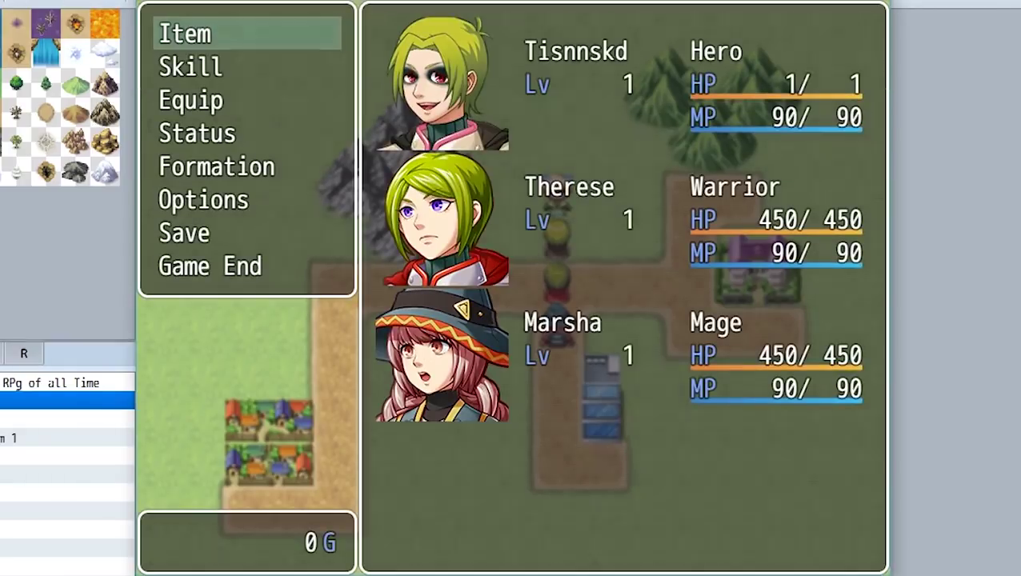
# - View the equipment of the party's Hero and check which weapons can replace the Sword
pyautogui.press('Down')
pyautogui.press('Down')
pyautogui.press('Return')
pyautogui.press('Return')
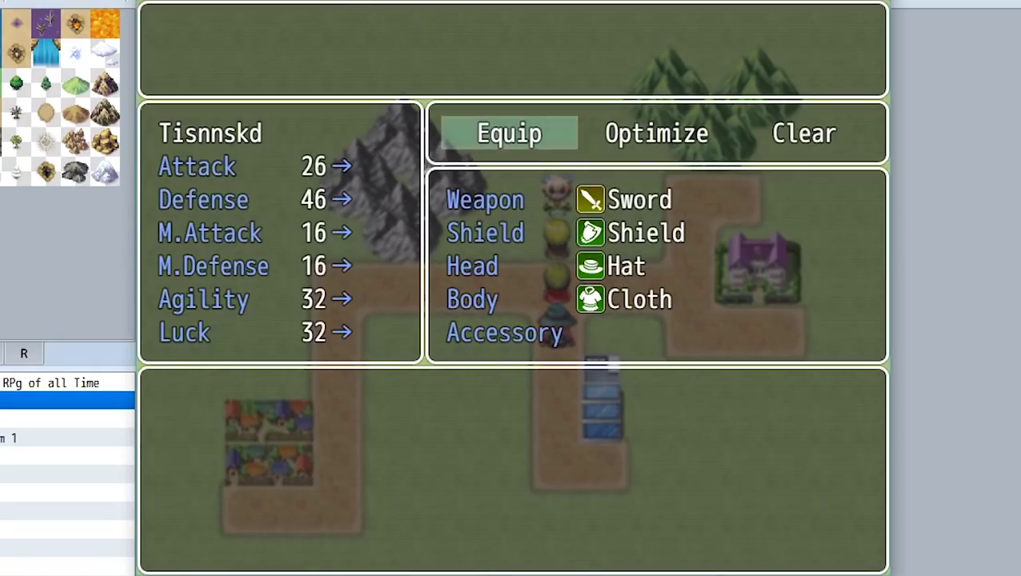
pyautogui.press('Return')
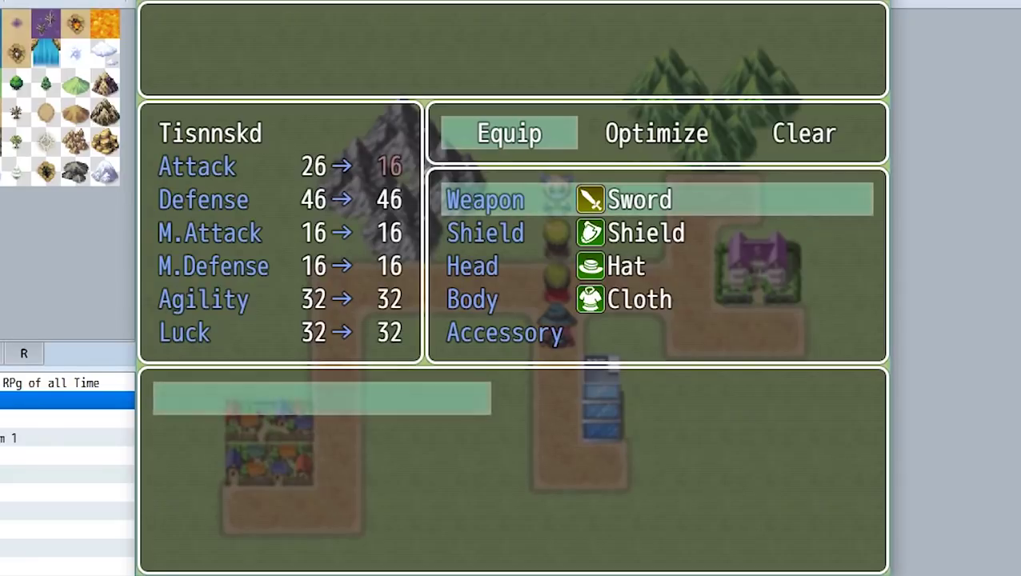
pyautogui.press('Escape')
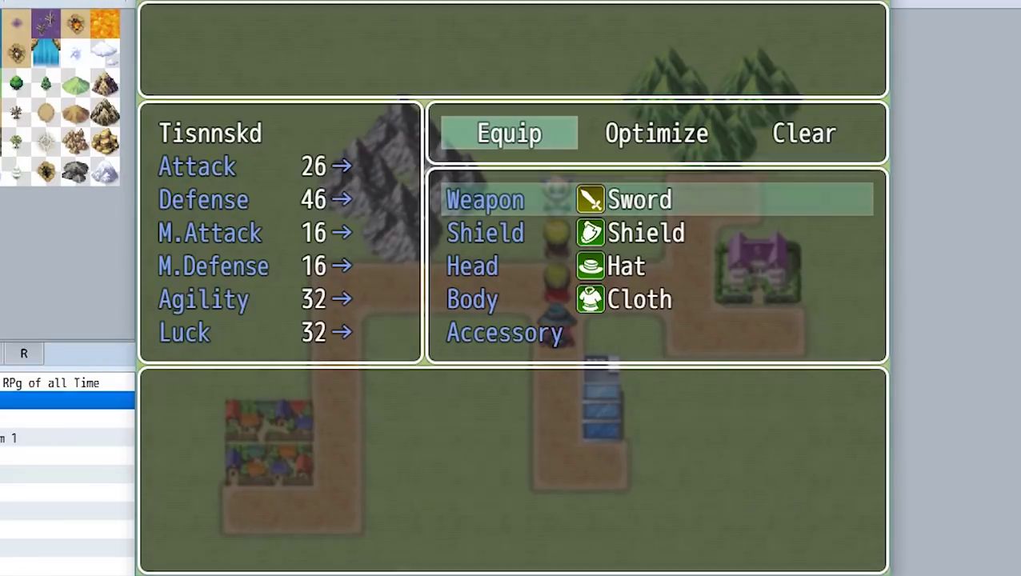
# - Equip the Wrench in the Hero's Accessory slot
pyautogui.press('Down')
pyautogui.press('Down')
pyautogui.press('Down')
pyautogui.press('Down')
pyautogui.press('Down')
pyautogui.press('Up')
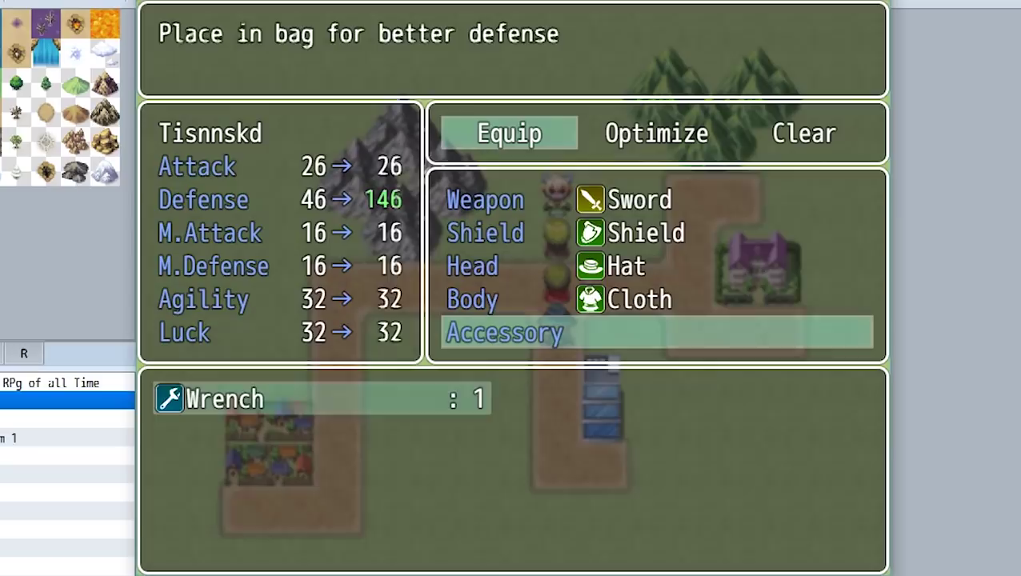
pyautogui.press('Return')
# - Remove the Wrench from the Accessory slot, equip it again, and remove it once more to compare the Defense stat
pyautogui.press('Return')
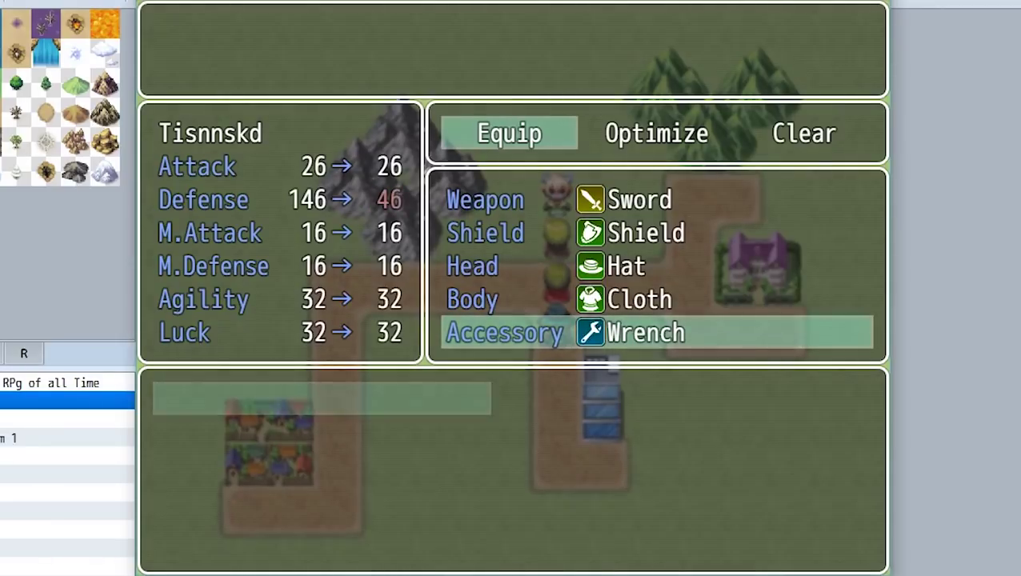
pyautogui.press('Return')
pyautogui.press('Return')
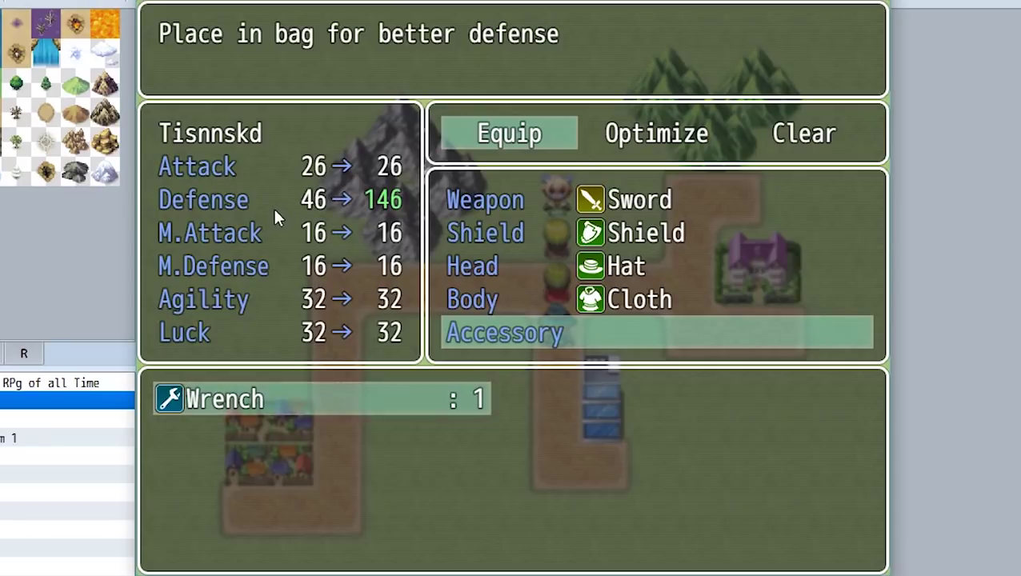
pyautogui.press('Return')
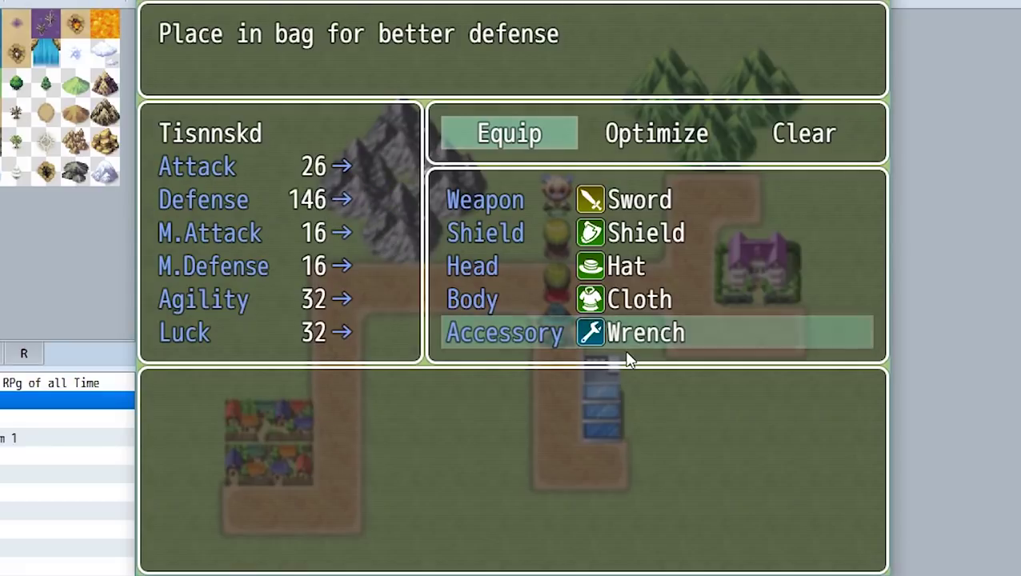
pyautogui.press('Return')
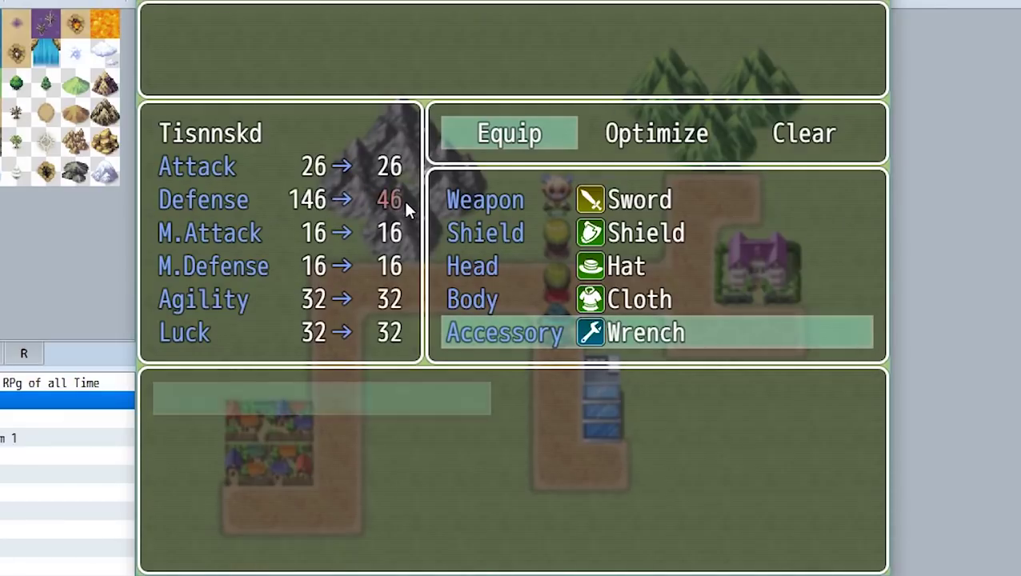
pyautogui.press('Return')
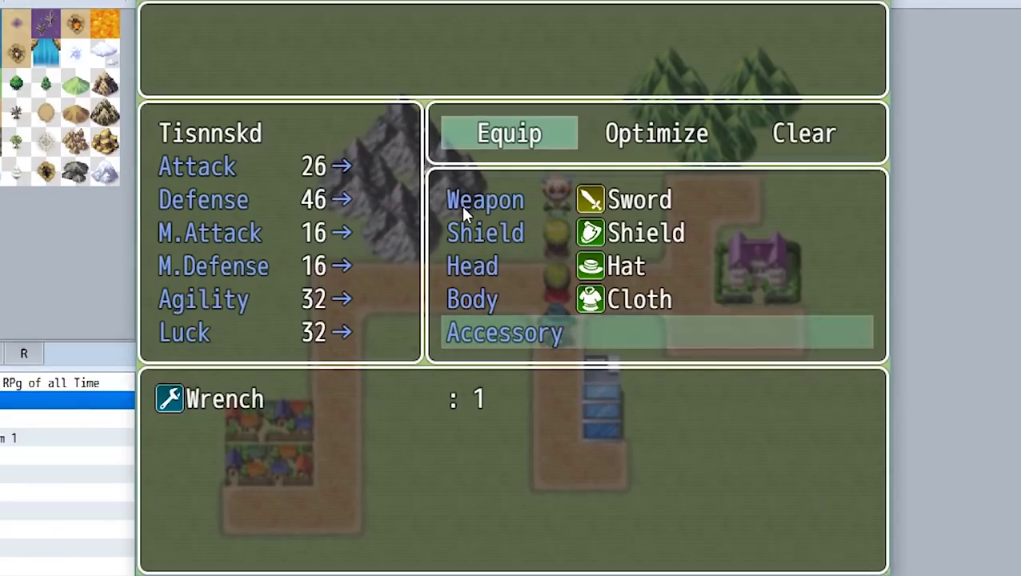
# - Go back to the Hero's Weapon slot and close the playtest
pyautogui.press('Up')
pyautogui.press('Up')
pyautogui.press('Up')
pyautogui.press('Up')
pyautogui.press('Up')
pyautogui.press('Down')
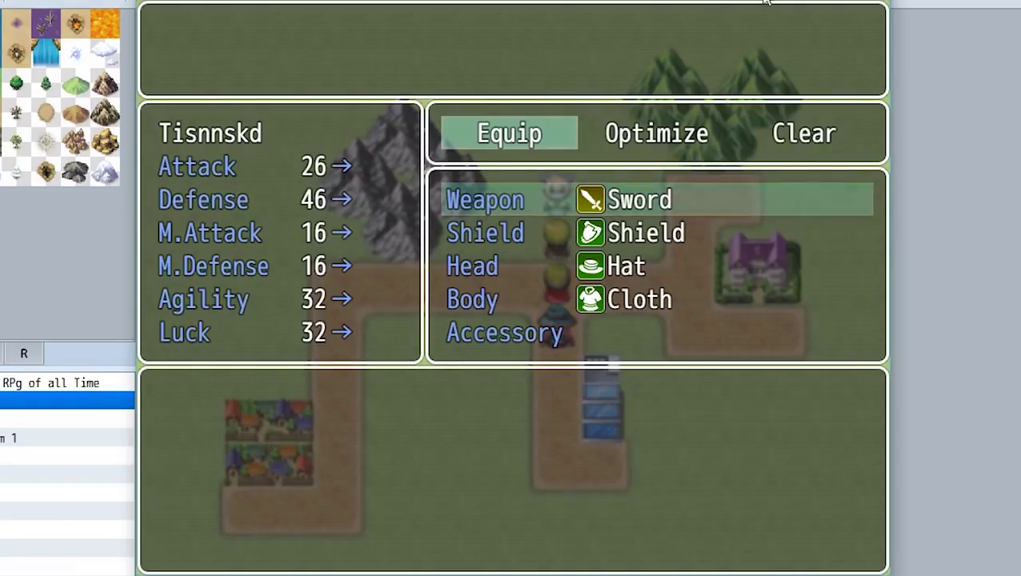
pyautogui.click(835, 4)
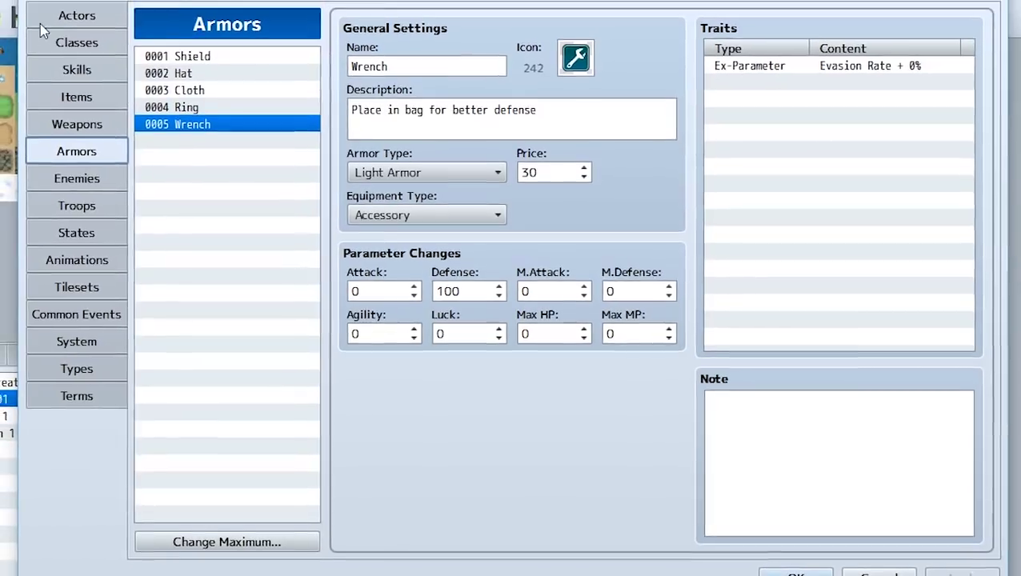
# - Examine the Equip Weapon and Equip Armor traits of the Hero class in the database
pyautogui.click(36, 11)
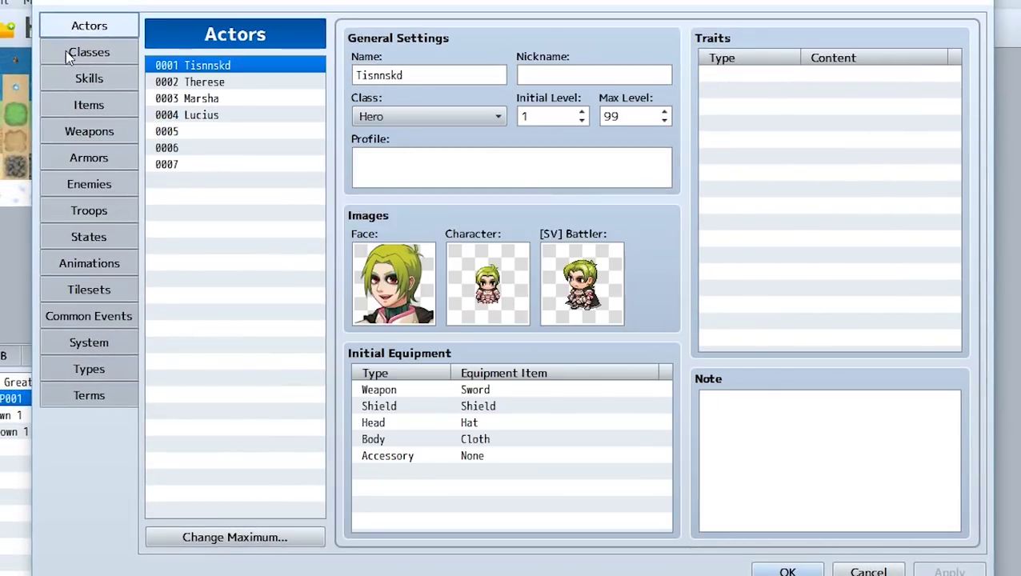
pyautogui.click(69, 53)
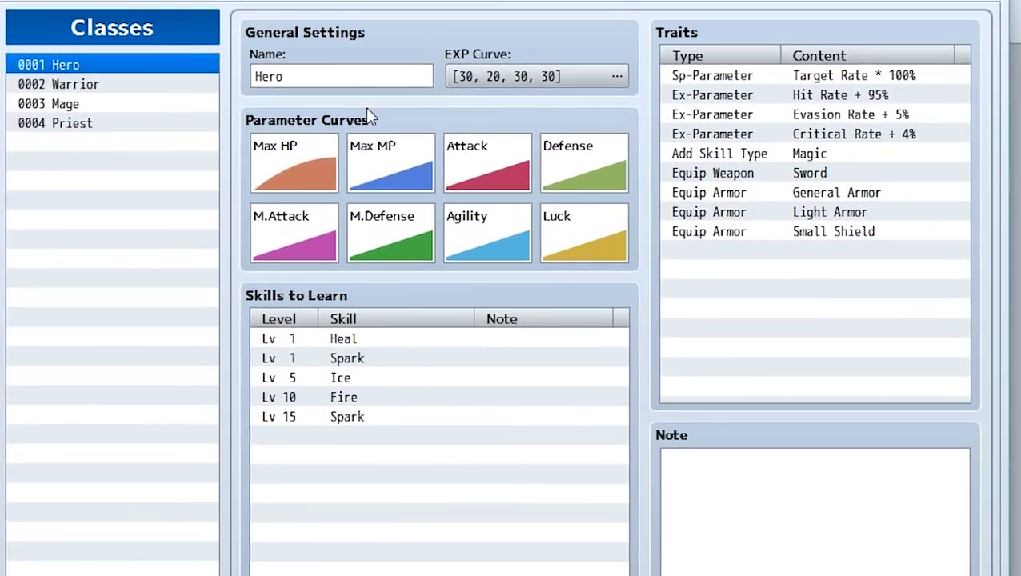
pyautogui.click(761, 178)
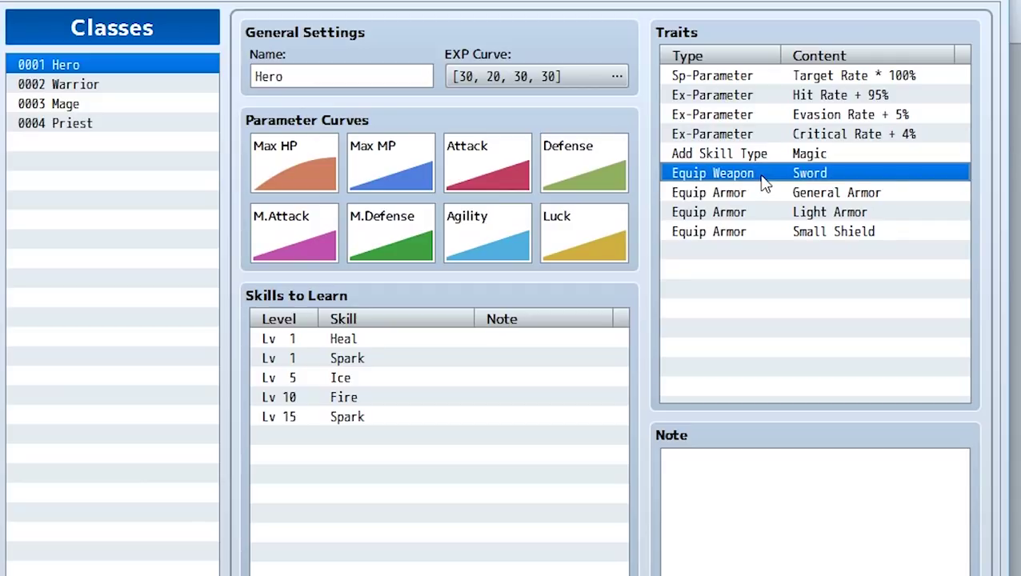
pyautogui.click(773, 195)
pyautogui.click(784, 215)
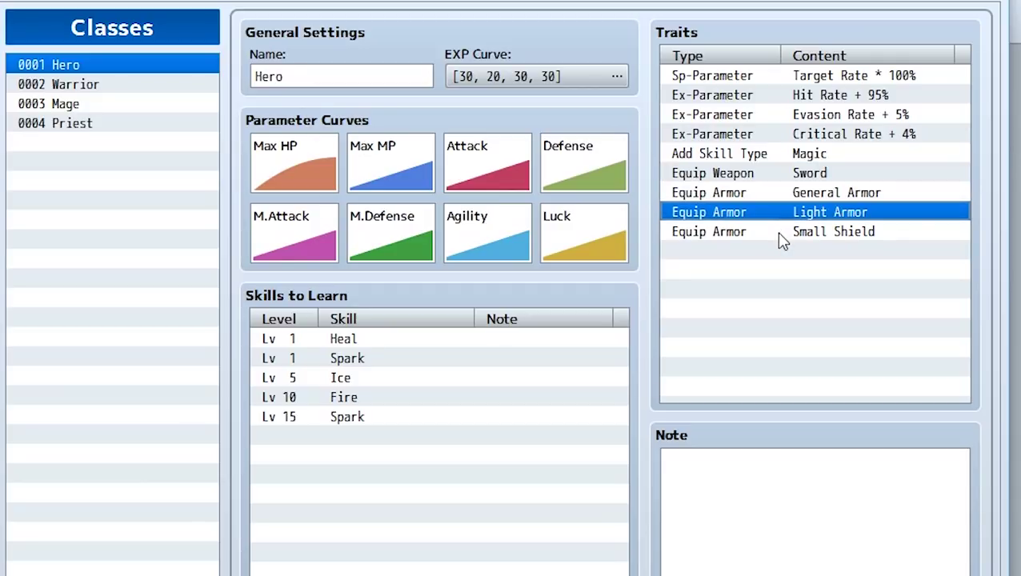
pyautogui.click(781, 234)
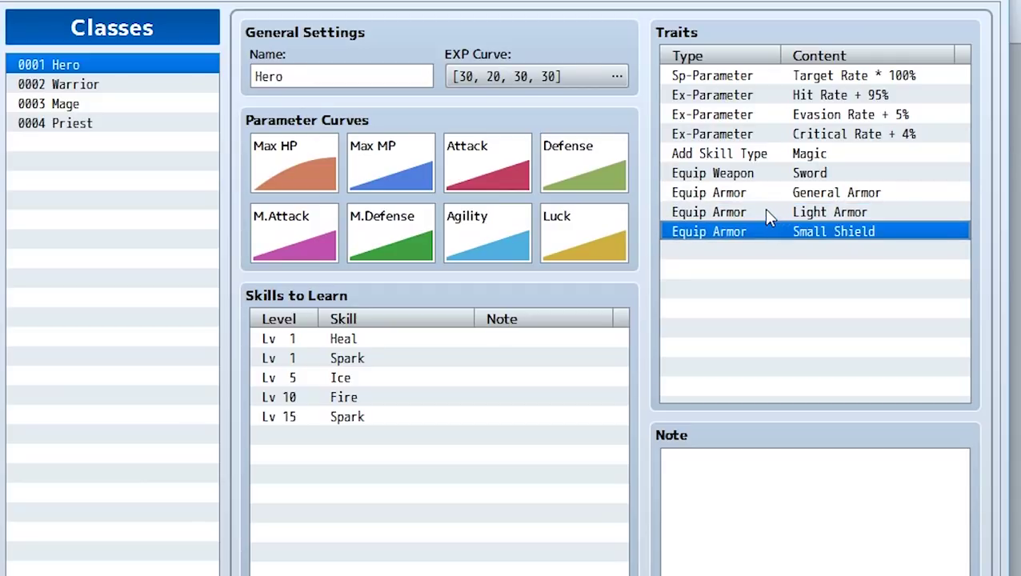
pyautogui.click(768, 215)
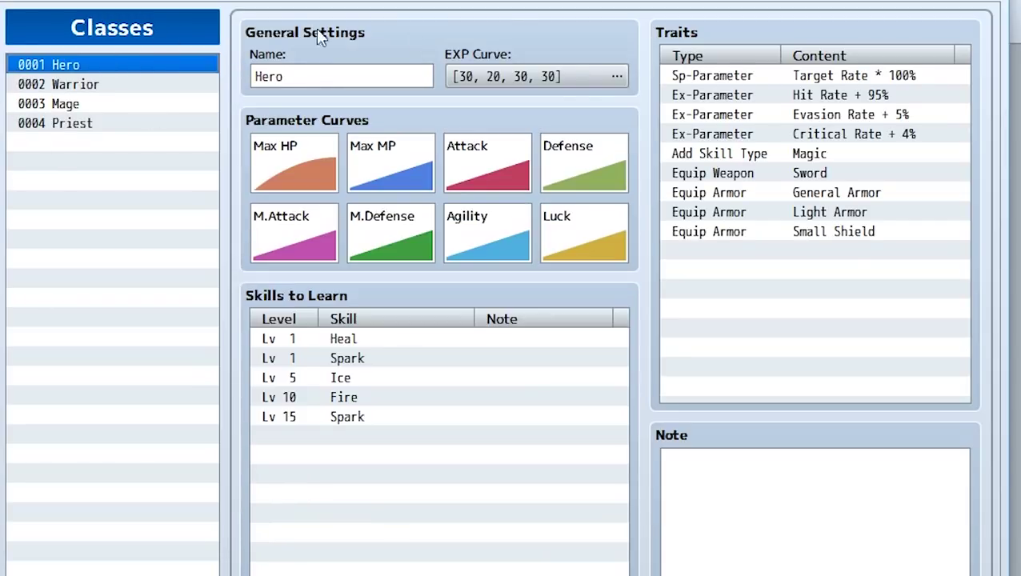
# - Add an Equip Weapon trait with the Gun weapon type to the Hero class
pyautogui.click(723, 299)
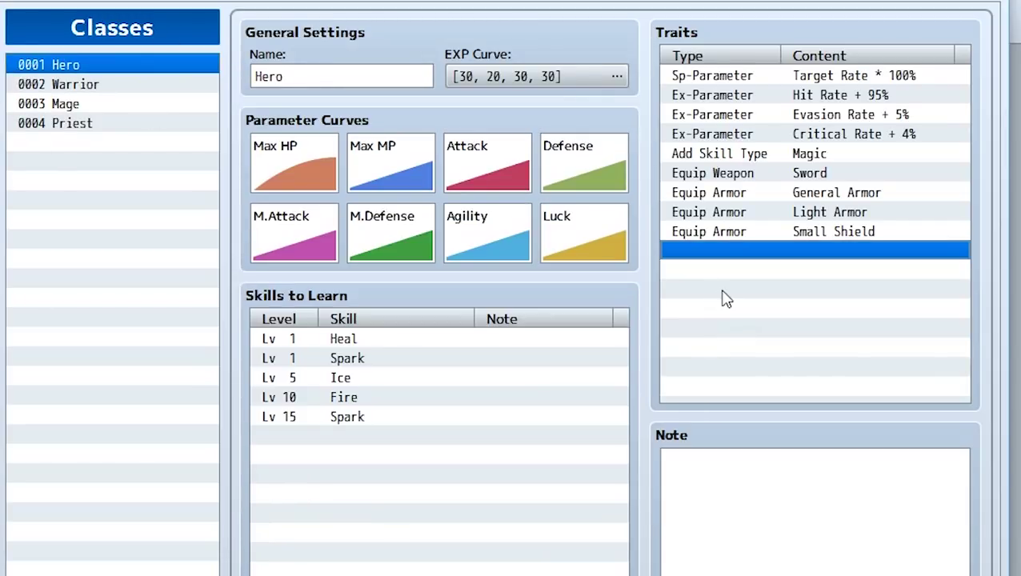
pyautogui.doubleClick(781, 298)
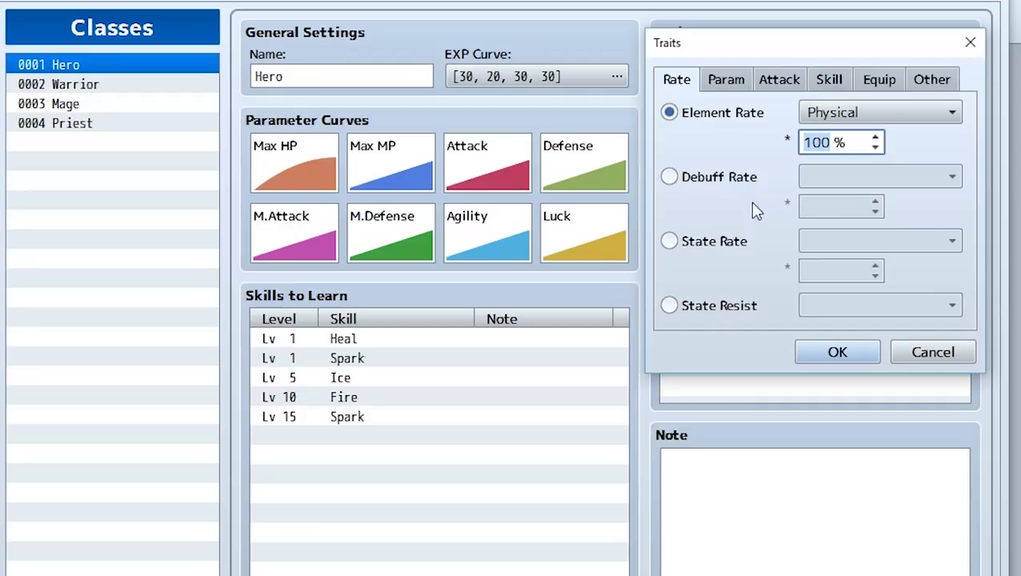
pyautogui.click(726, 81)
pyautogui.click(770, 81)
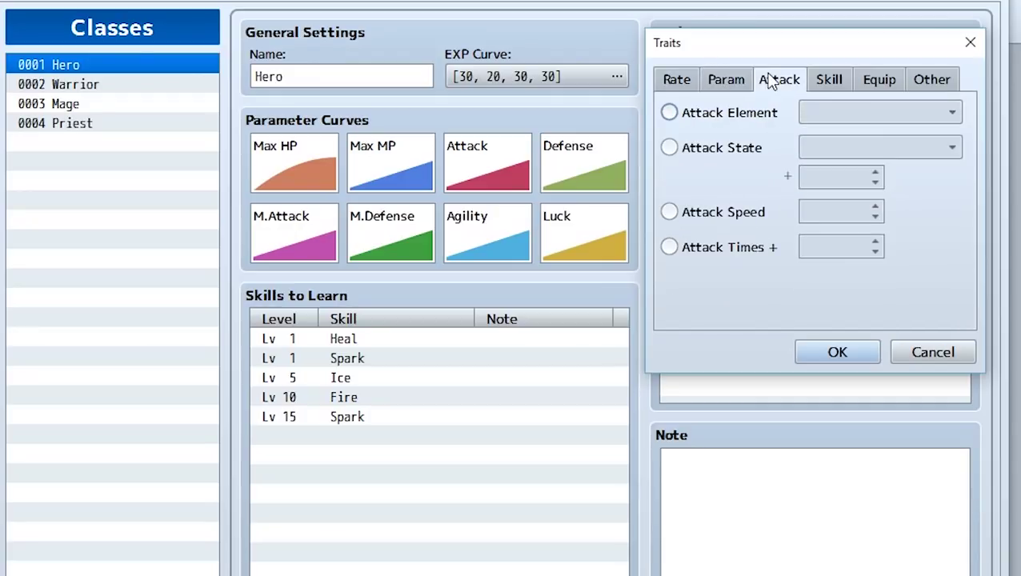
pyautogui.click(875, 85)
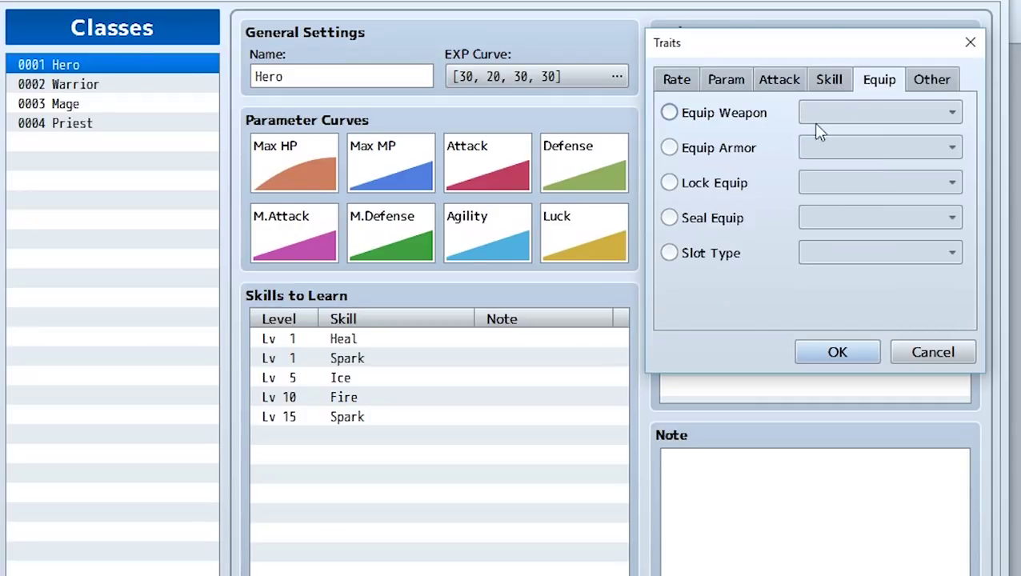
pyautogui.click(738, 117)
pyautogui.click(838, 121)
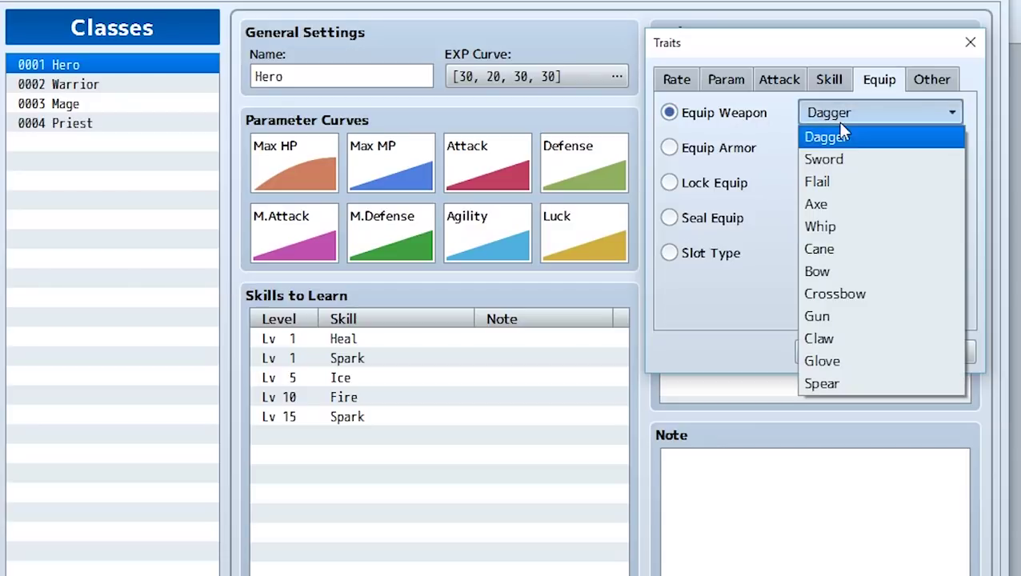
pyautogui.press('Escape')
pyautogui.press('g')
pyautogui.click(856, 353)
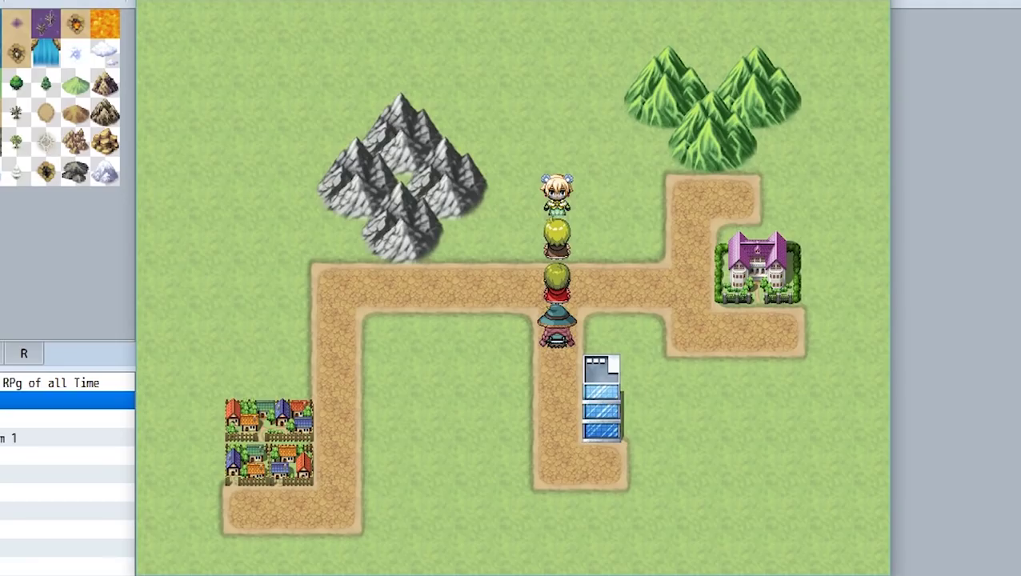
# - Equip the Gun in the Hero's Weapon slot during the playtest and close the playtest
pyautogui.press('Escape')
pyautogui.press('Down')
pyautogui.press('Down')
pyautogui.press('Down')
pyautogui.press('Up')
pyautogui.press('Return')
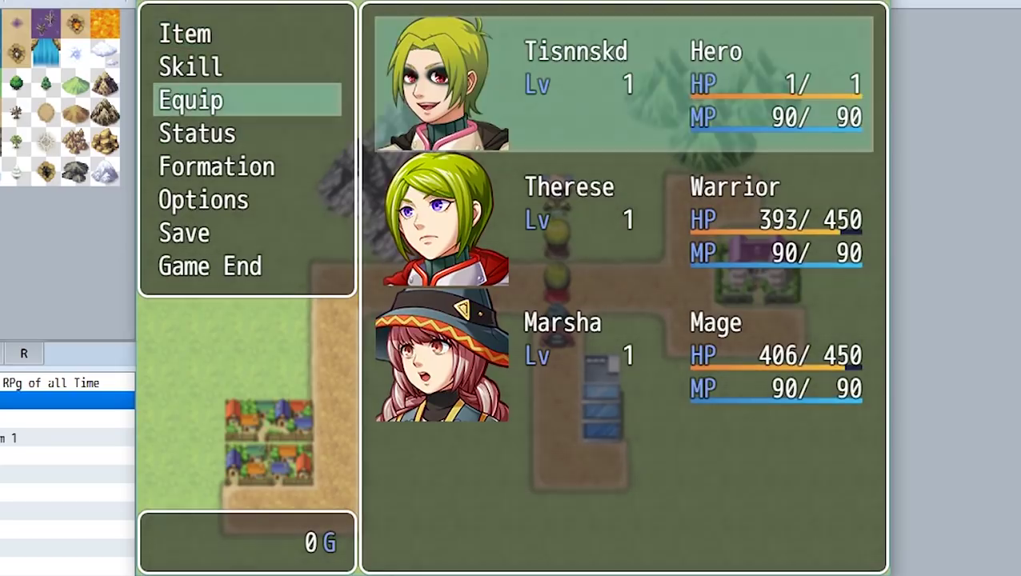
pyautogui.press('Return')
pyautogui.press('Return')
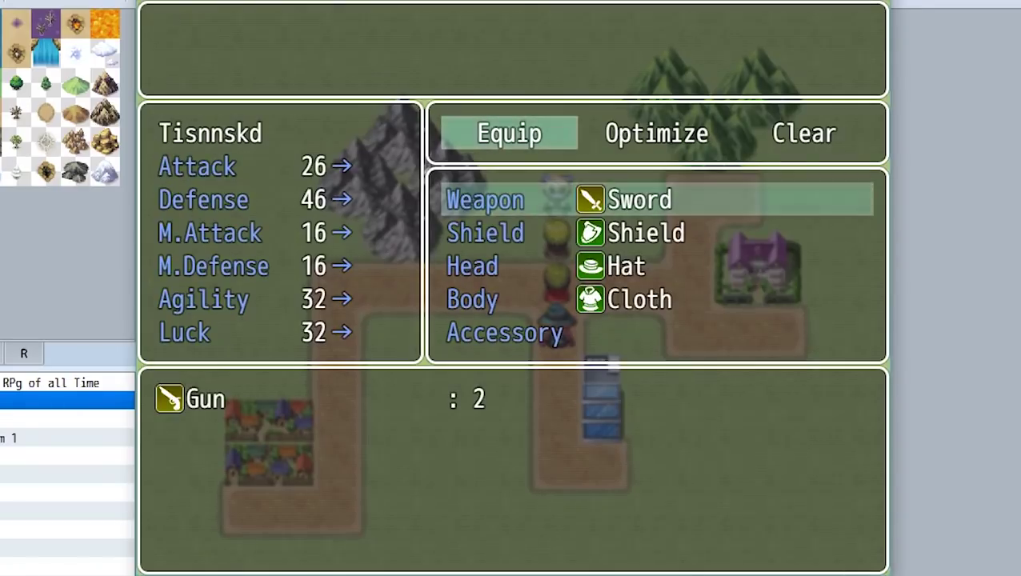
pyautogui.press('Return')
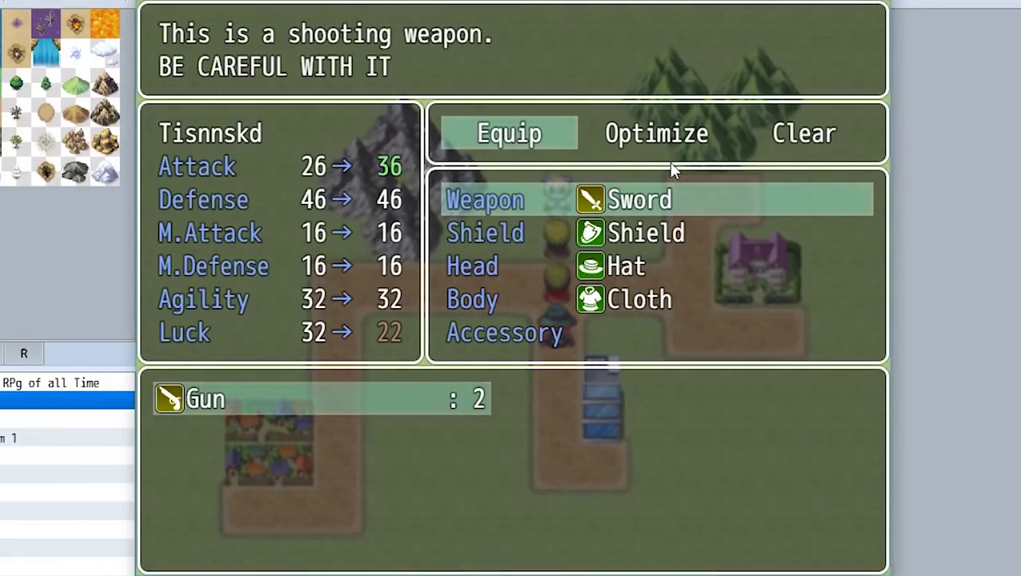
pyautogui.press('Return')
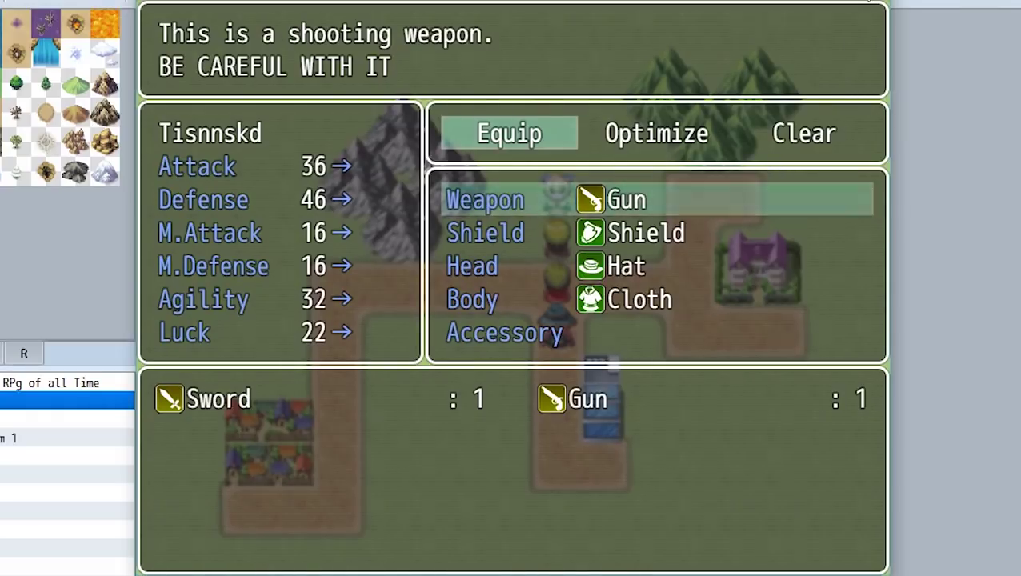
pyautogui.click(872, 0)
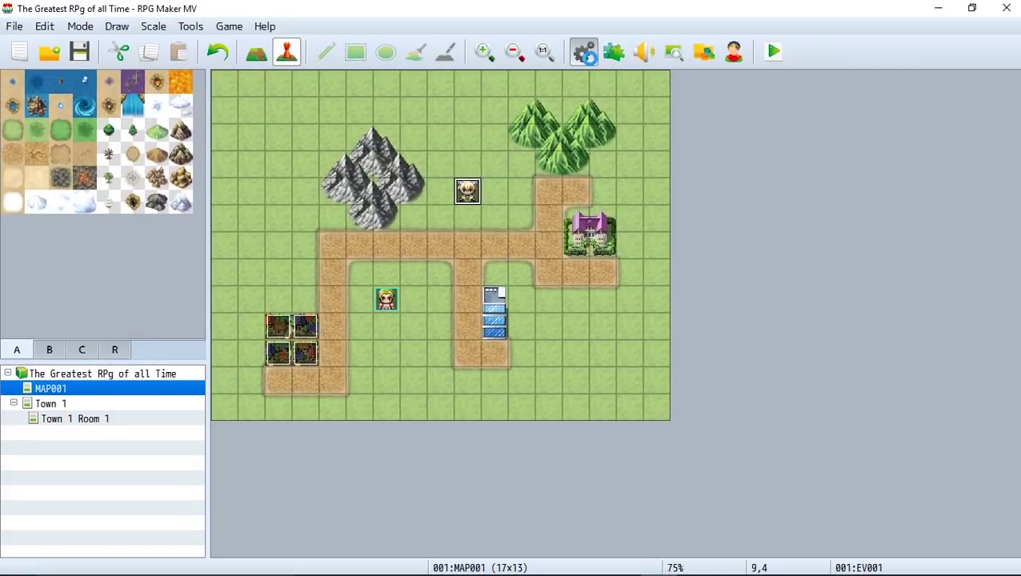
# - Examine the weapon, armor and equipment types defined in the database
pyautogui.click(585, 51)
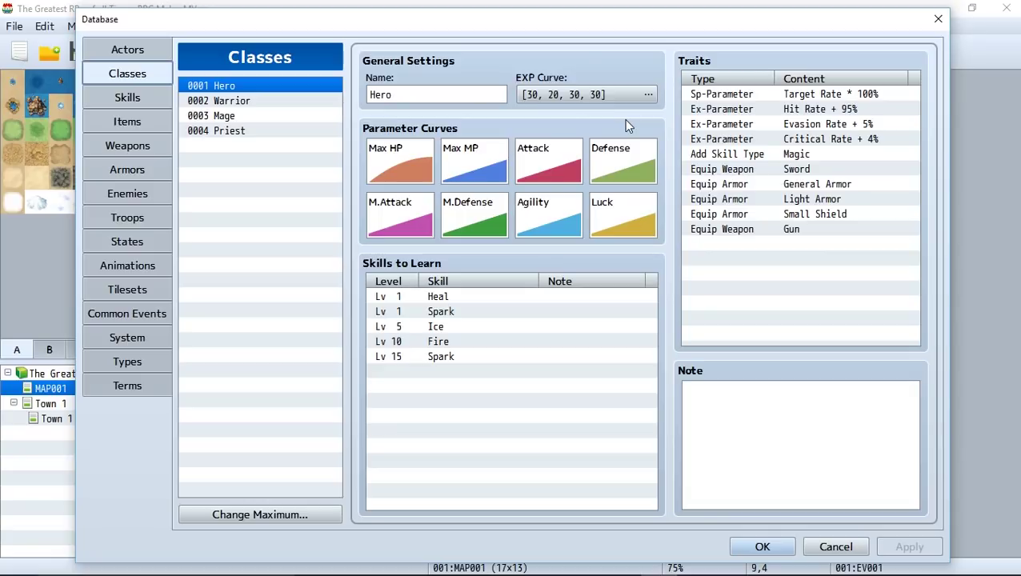
pyautogui.click(109, 363)
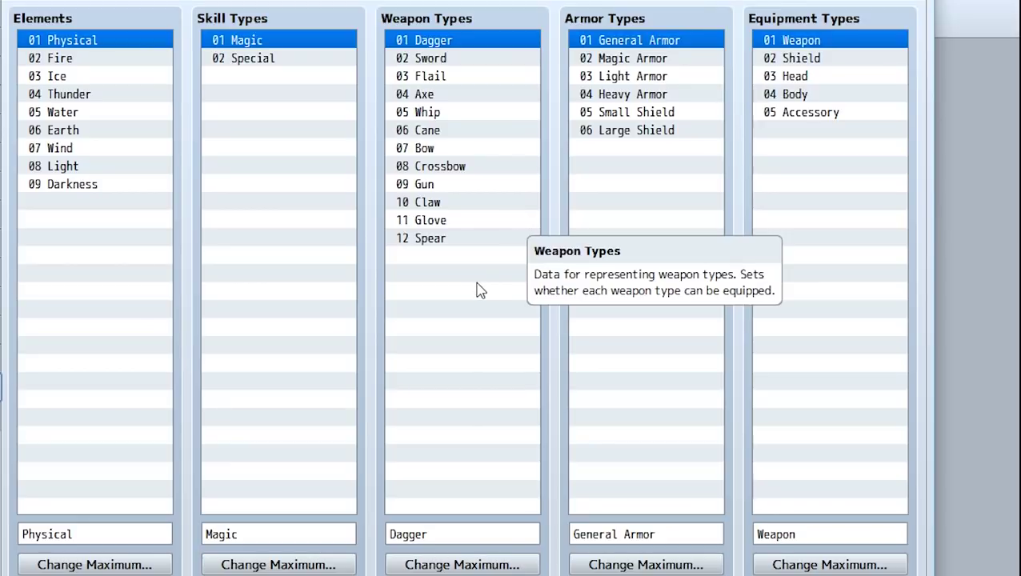
pyautogui.click(442, 56)
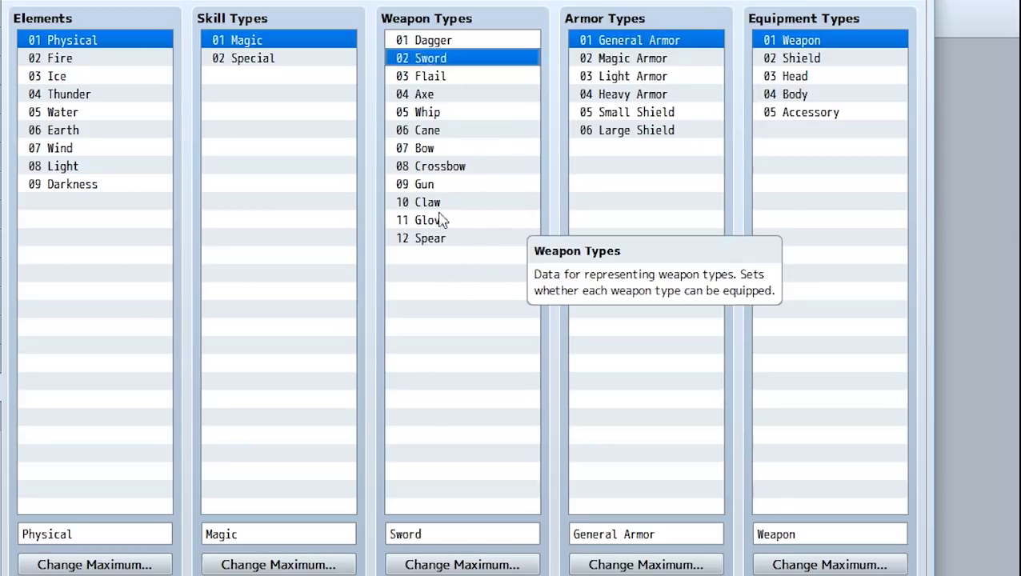
pyautogui.click(445, 238)
pyautogui.click(664, 129)
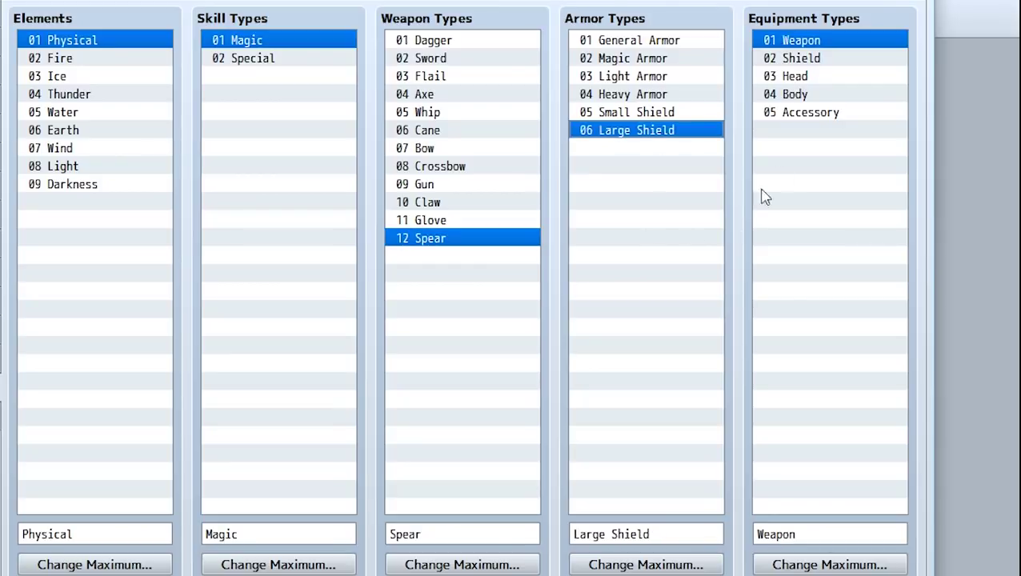
pyautogui.click(796, 94)
pyautogui.click(792, 112)
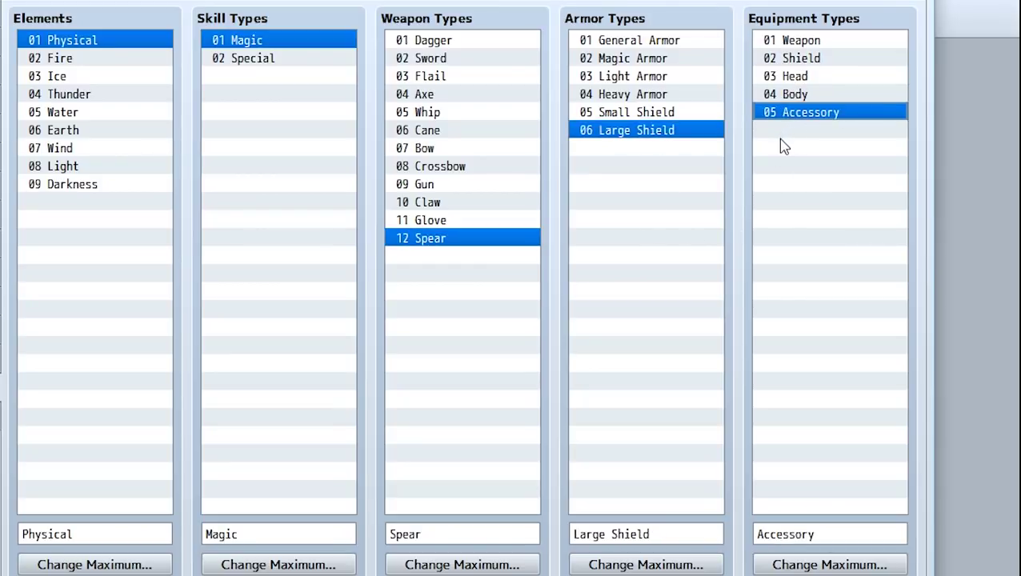